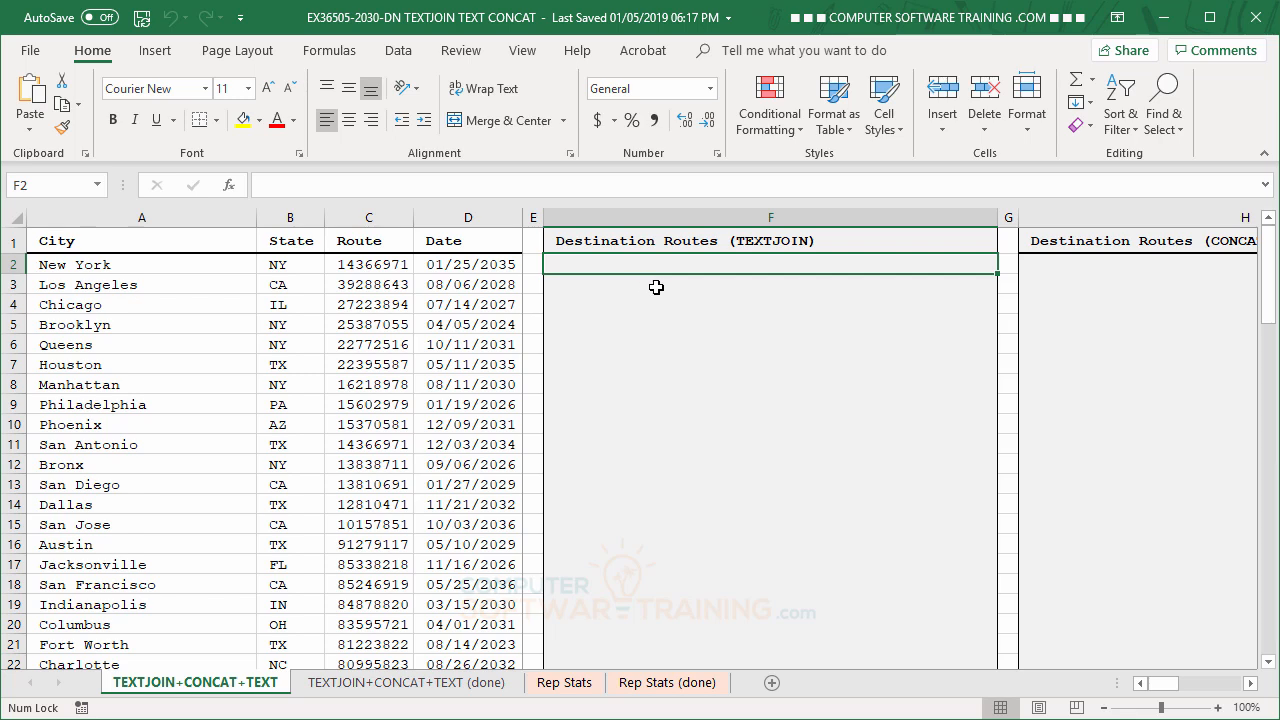
Enter =TEXTJOIN(" - ",TRUE,A2:D2) in cell F2 to join the first row's city, state, route and date
type("=te")
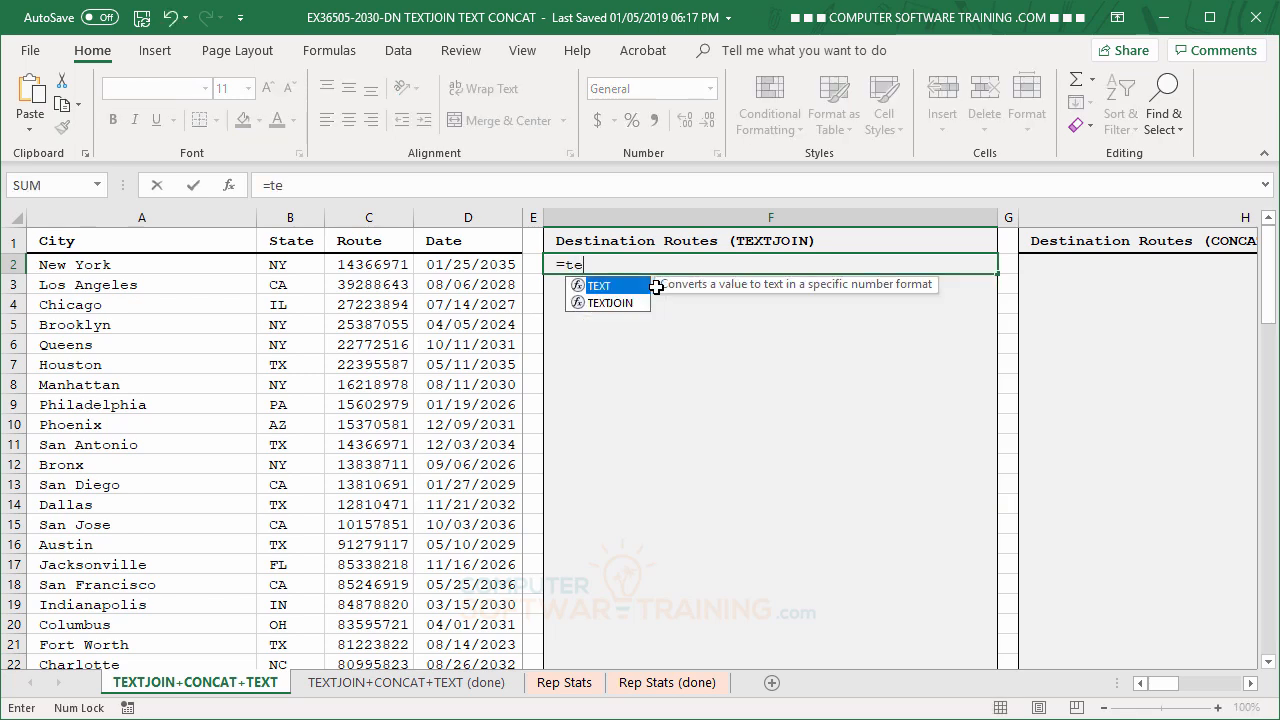
double_click(606, 302)
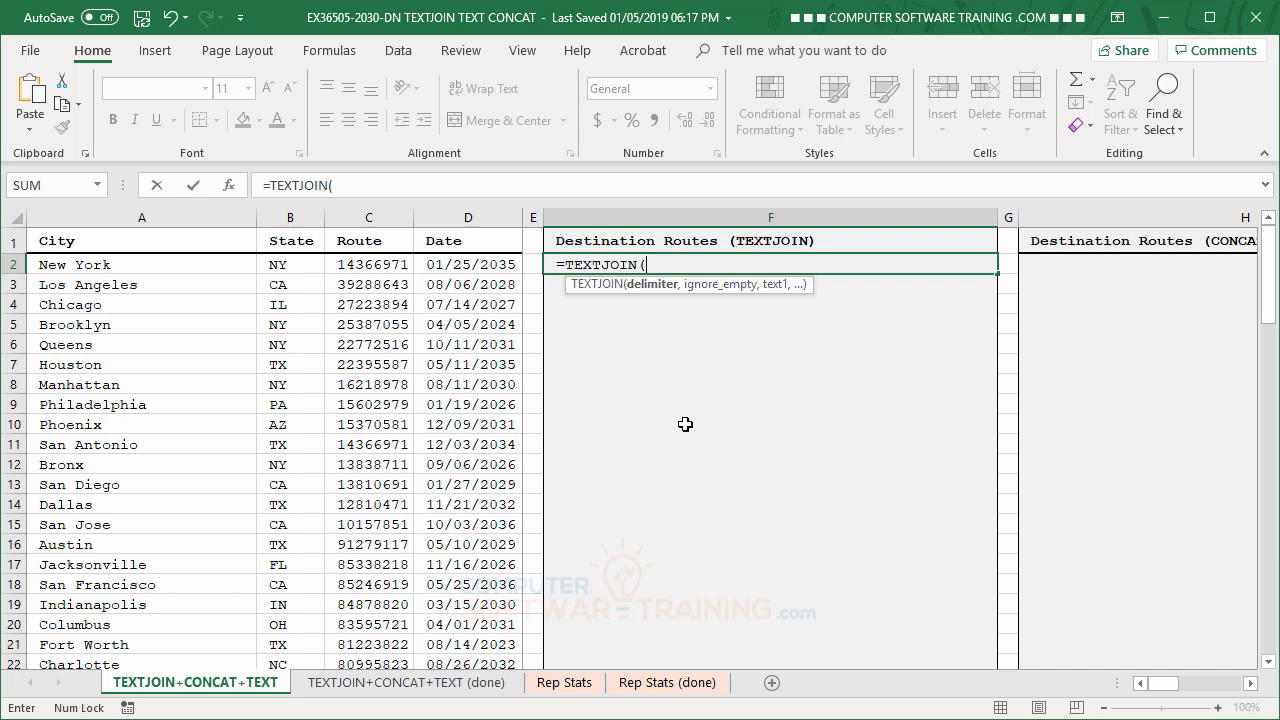
type("\" - \",")
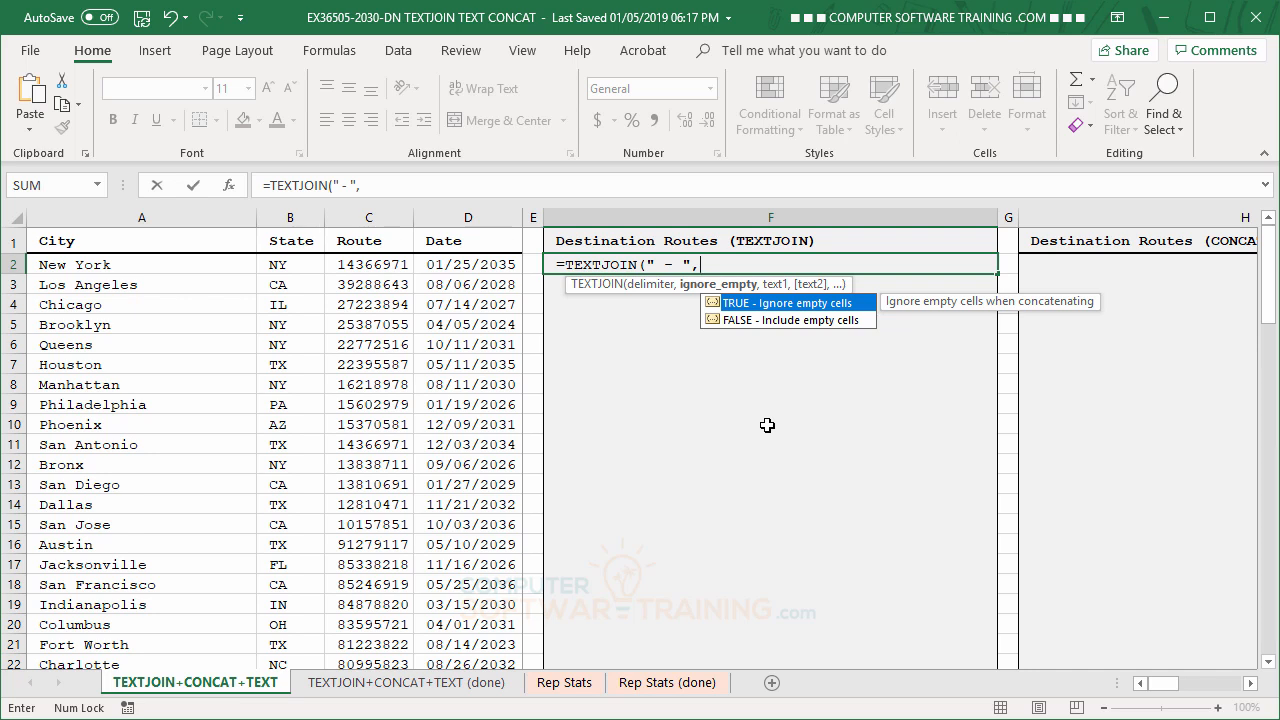
double_click(717, 301)
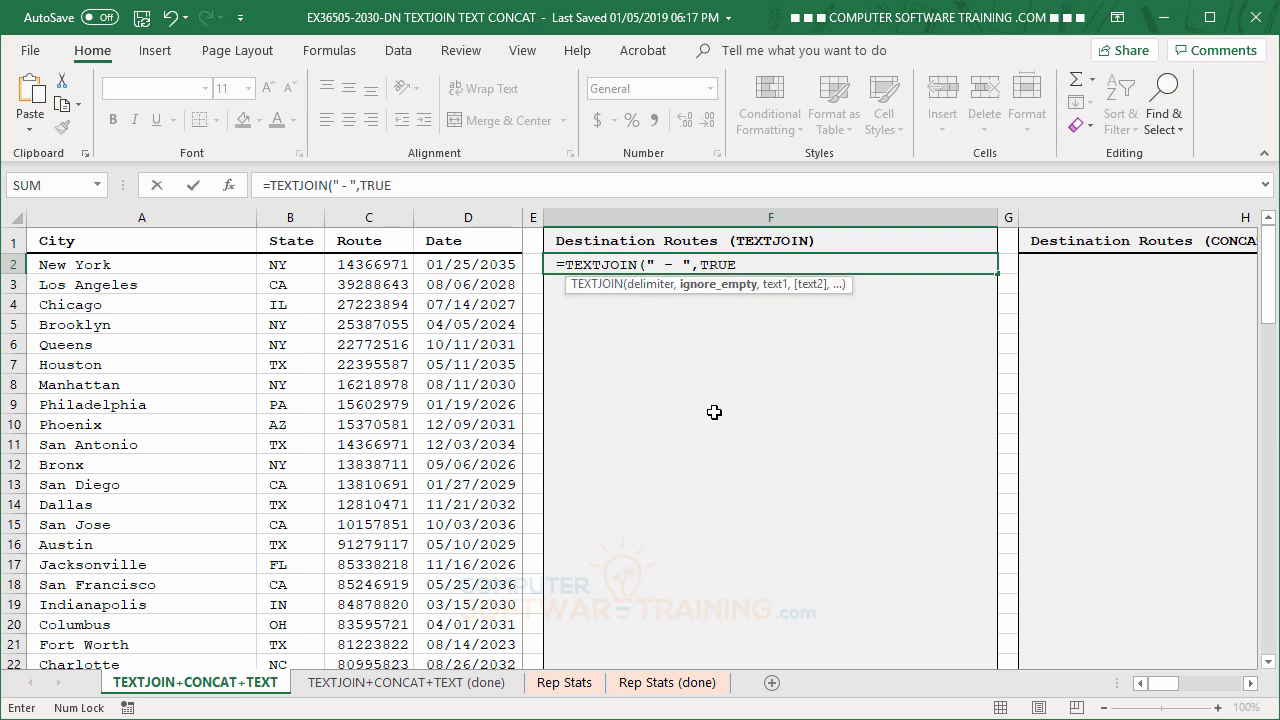
type(",")
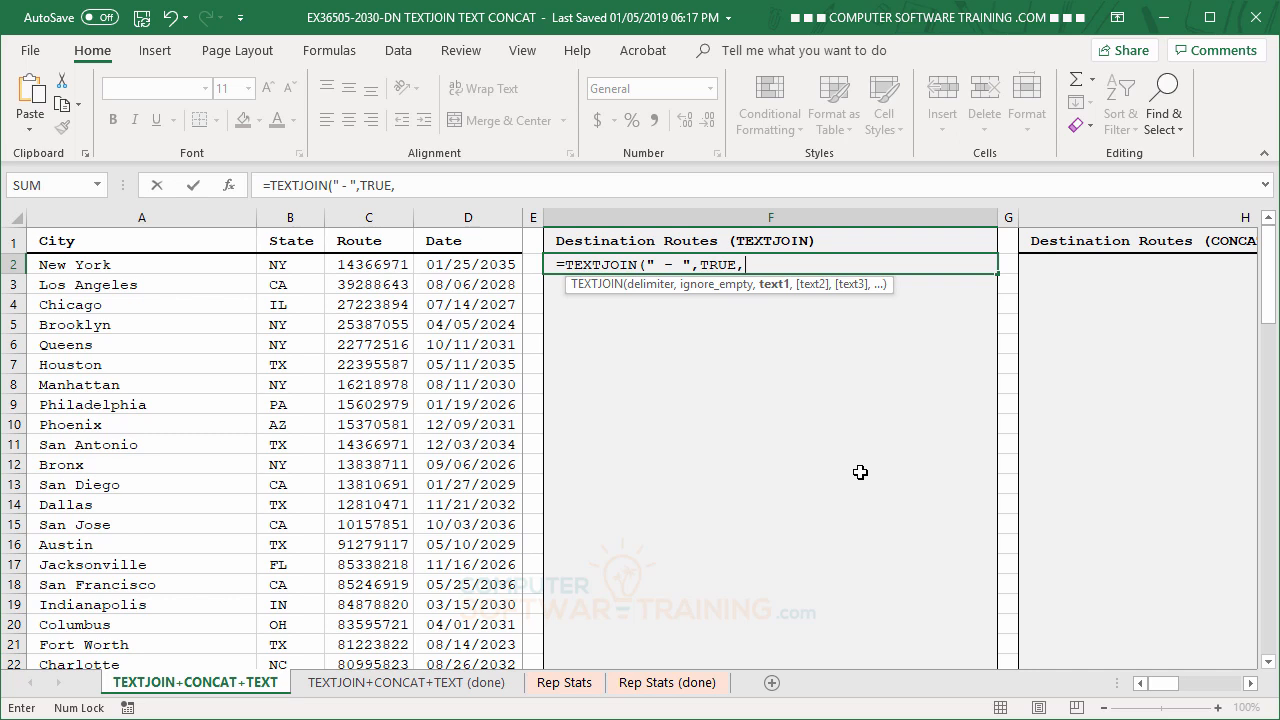
left_click(61, 266)
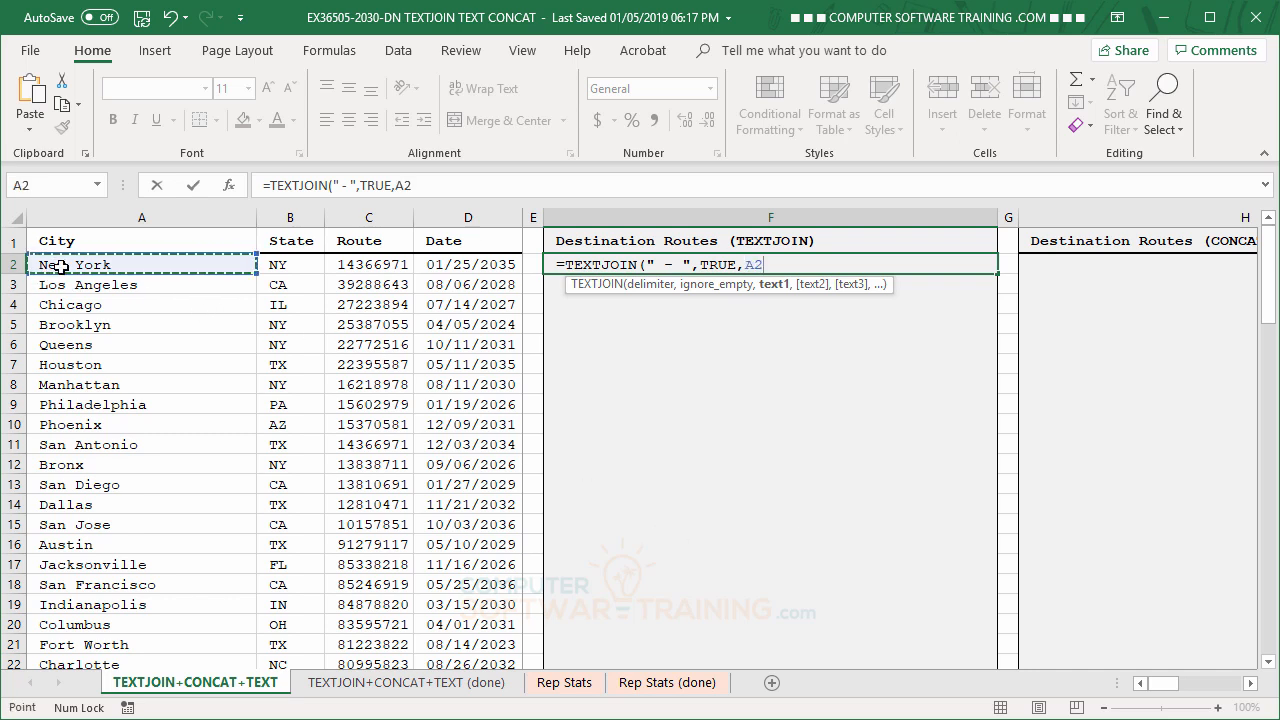
left_click_drag(61, 266, 465, 270)
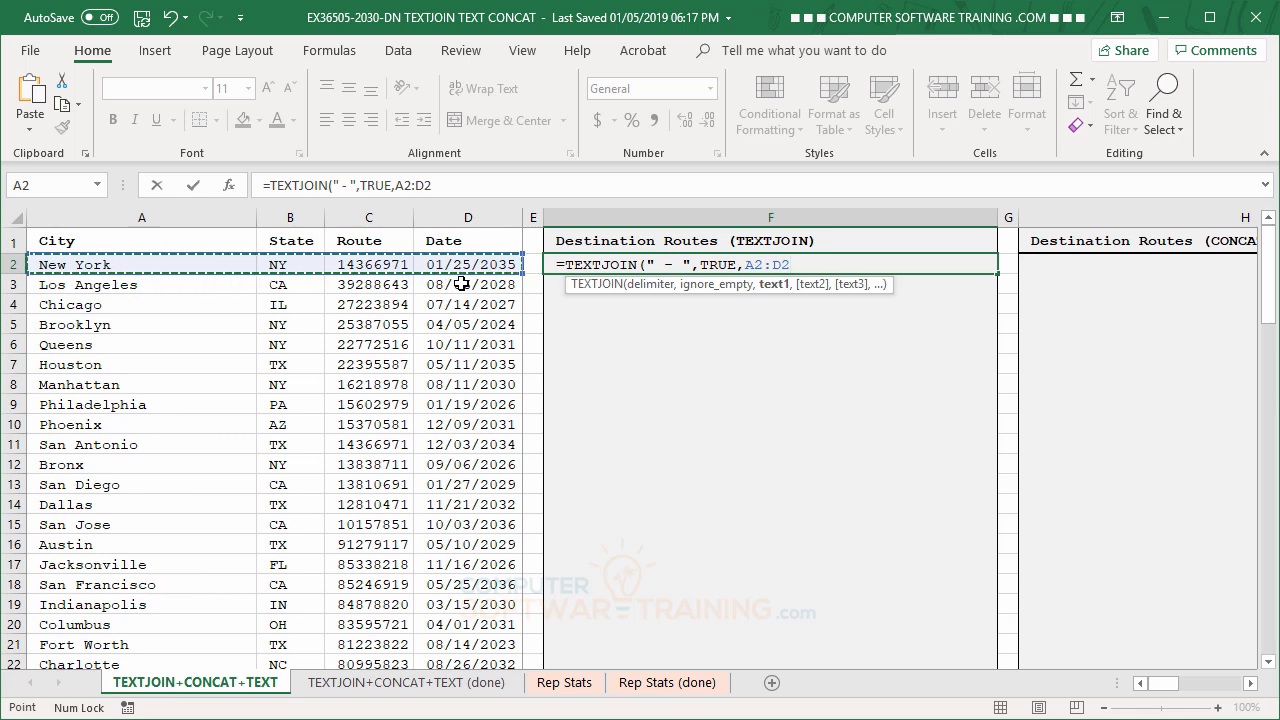
key("Return")
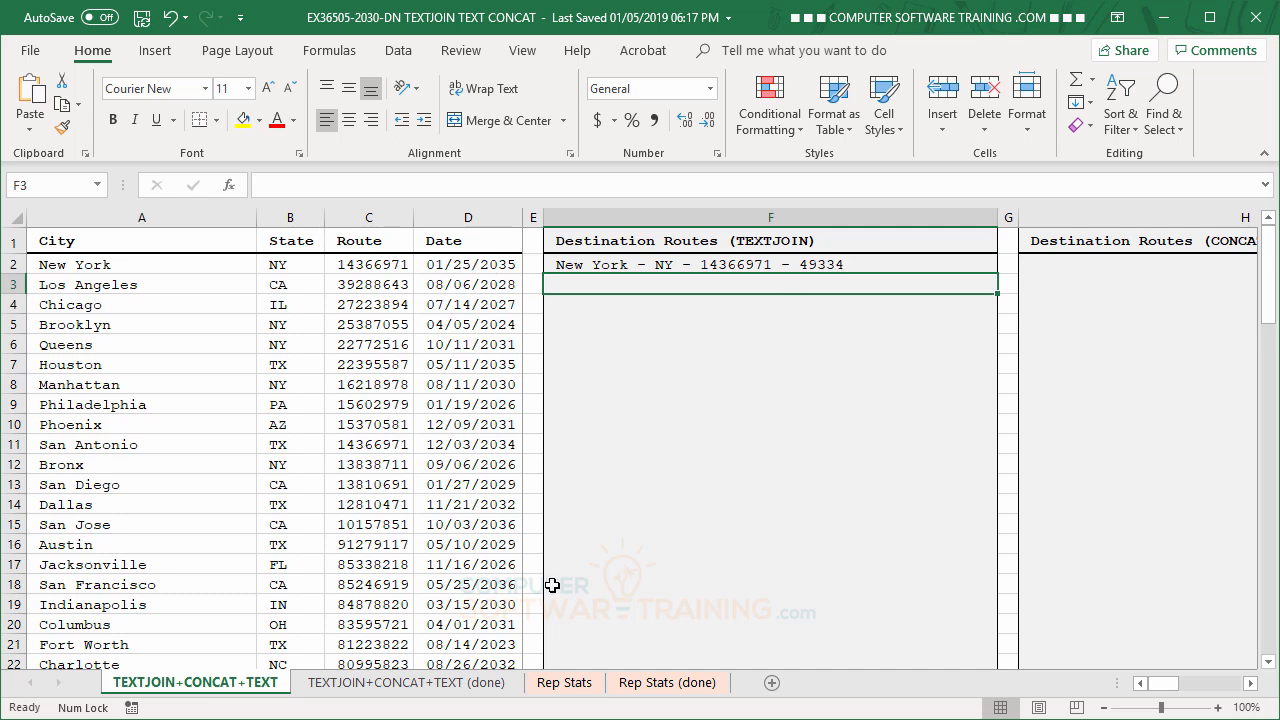
Fill the TEXTJOIN formula from F2 down to row 95
left_click(838, 264)
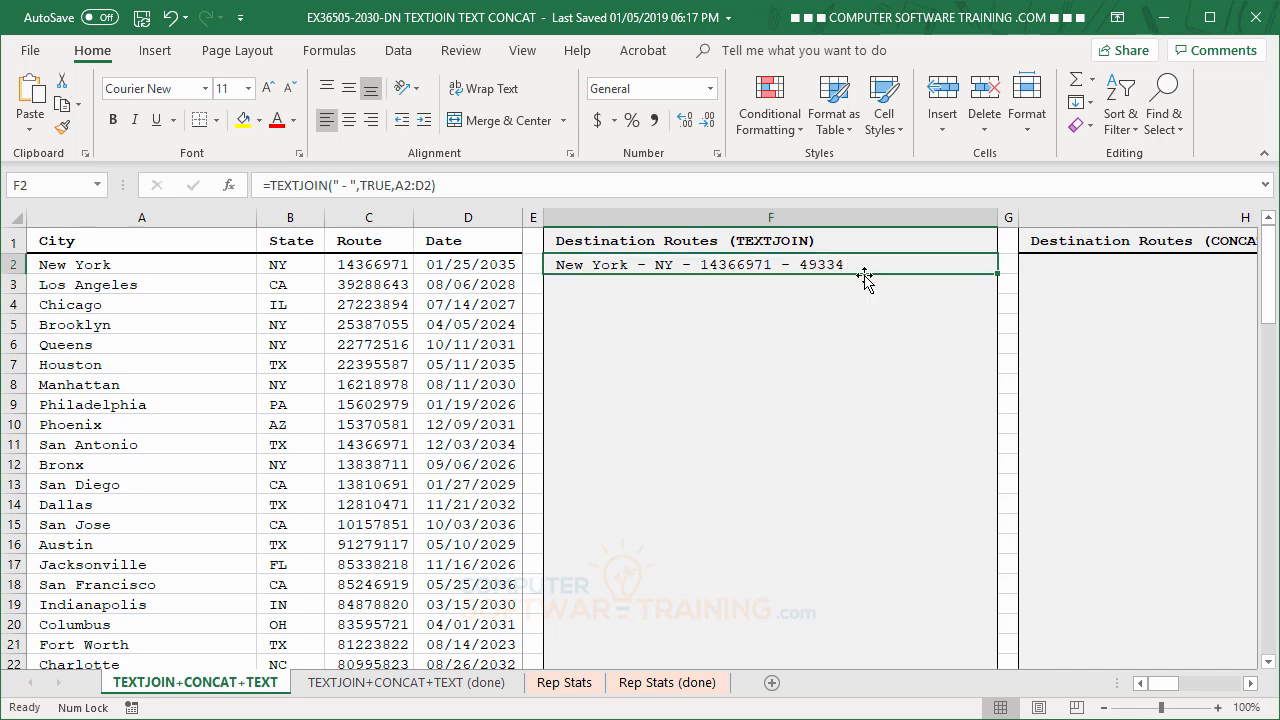
left_click_drag(995, 272, 903, 621)
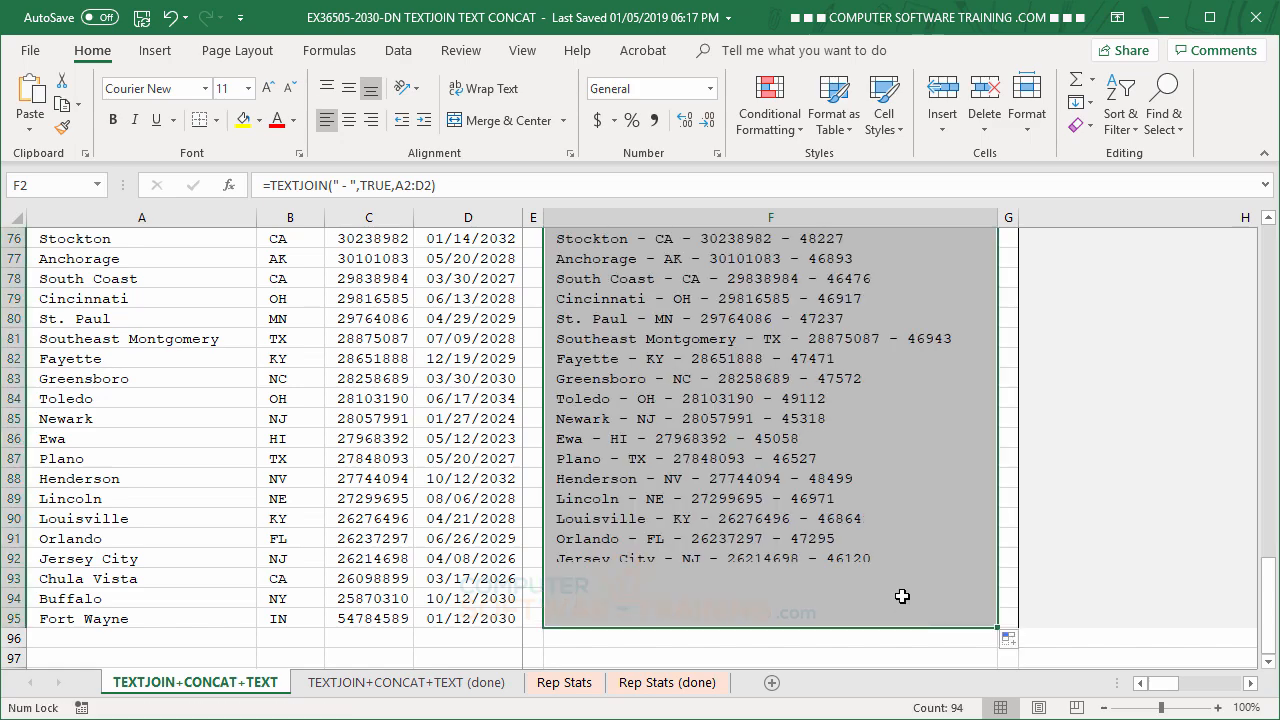
scroll(923, 580, "up", 8)
scroll(923, 573, "up", 17)
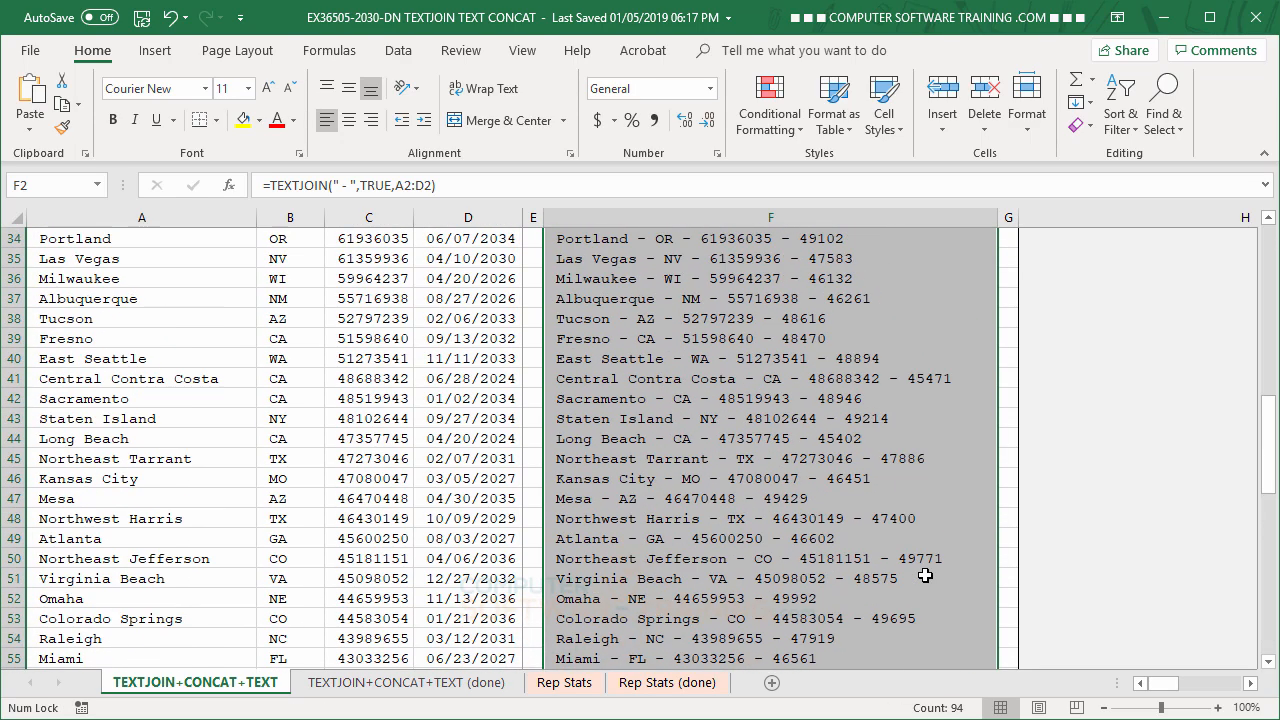
left_click(460, 263)
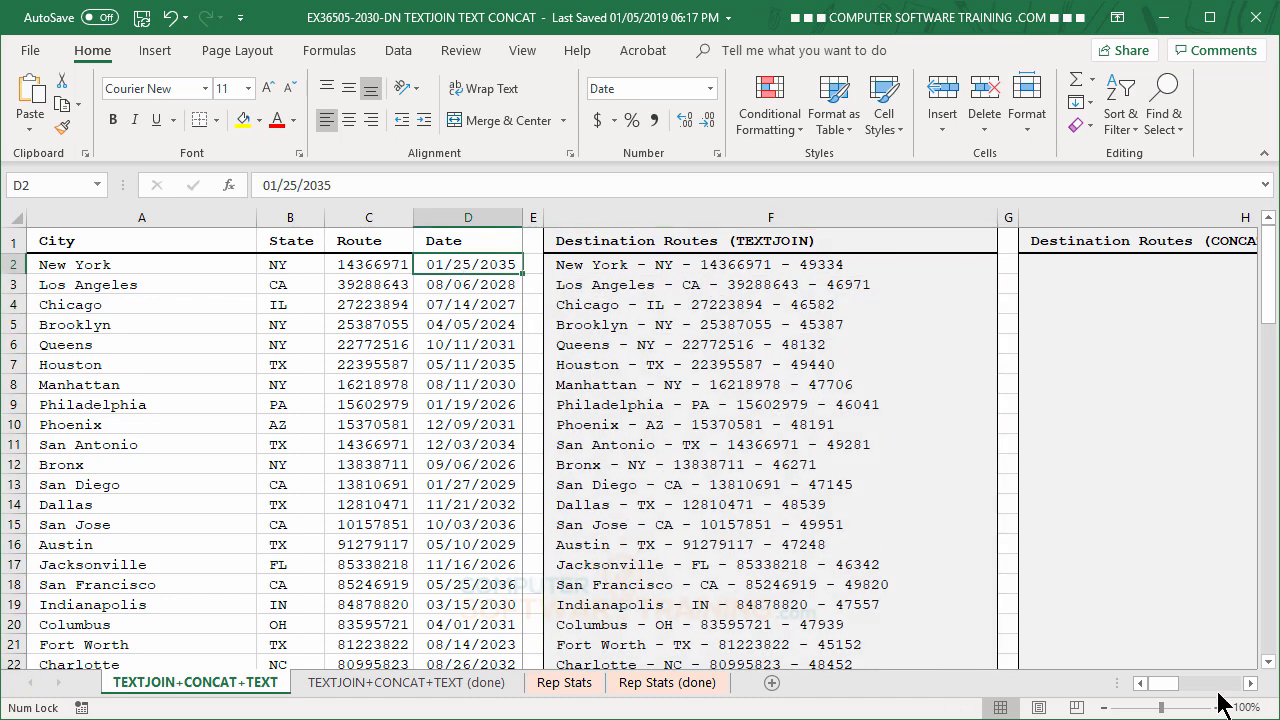
Begin a CONCAT formula in cell H2 with the city in A2 followed by the separator " - "
left_click(1251, 683)
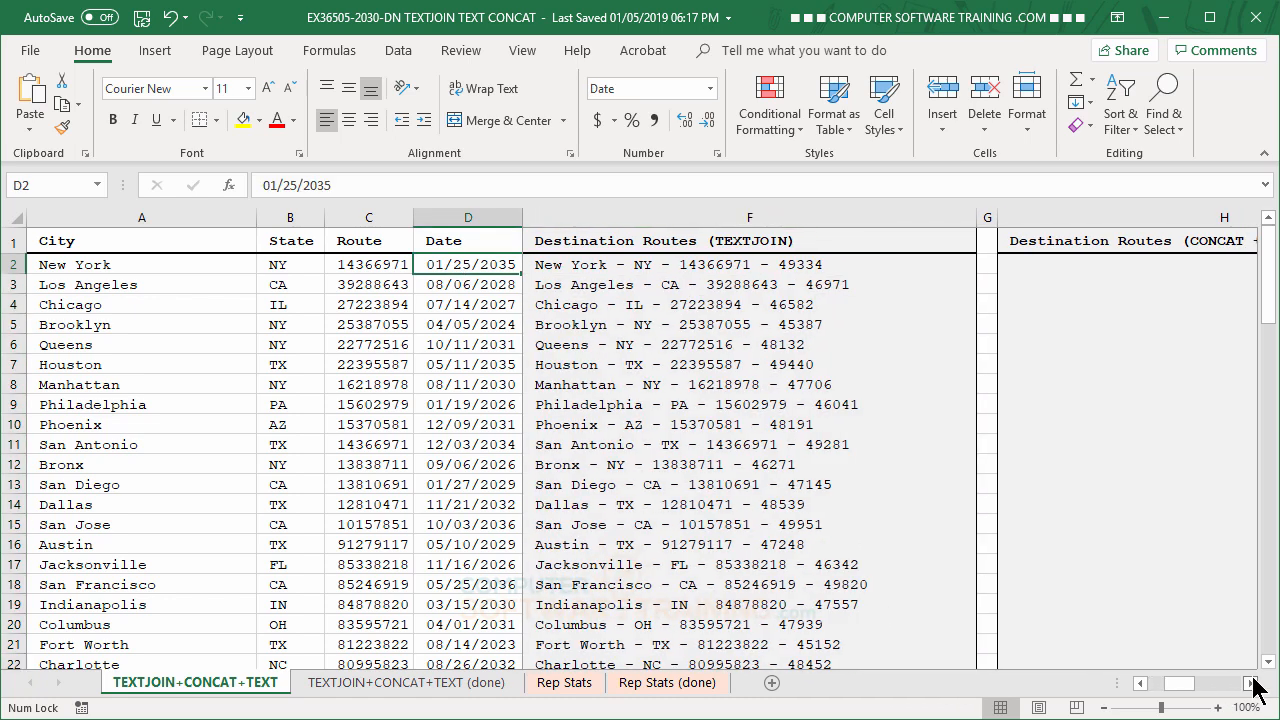
left_click(1251, 683)
left_click(1251, 683)
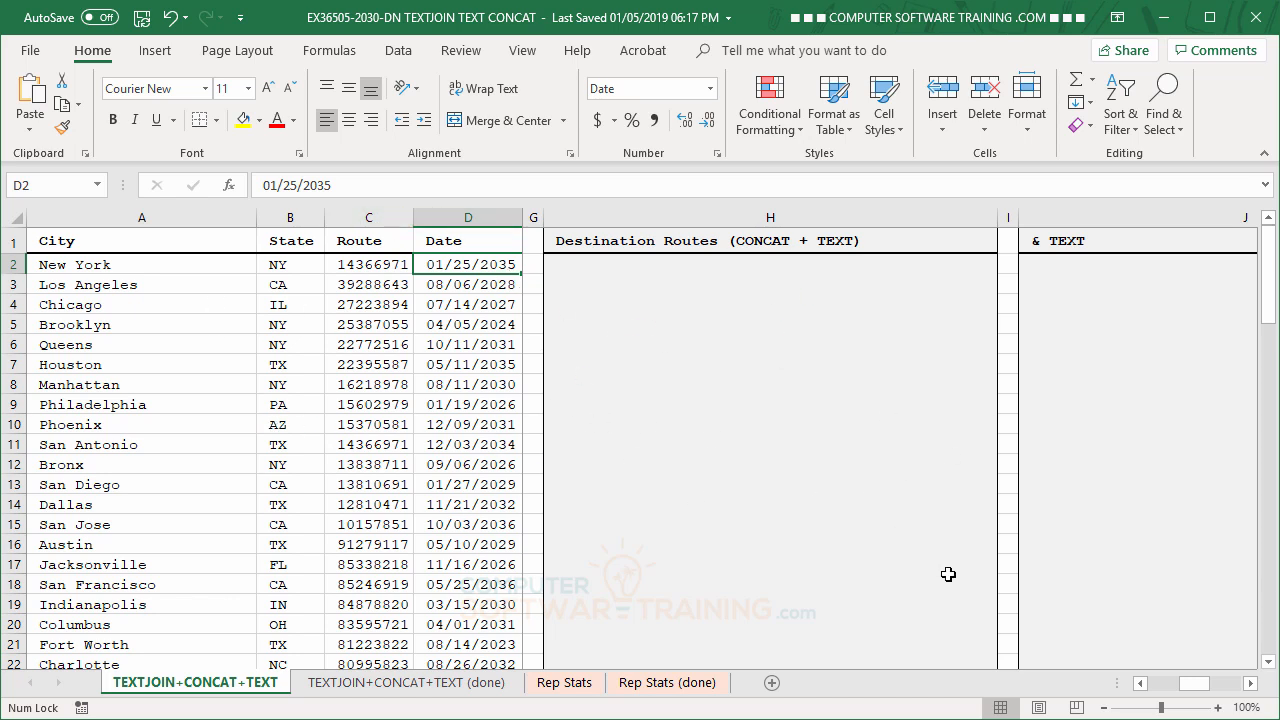
left_click(585, 273)
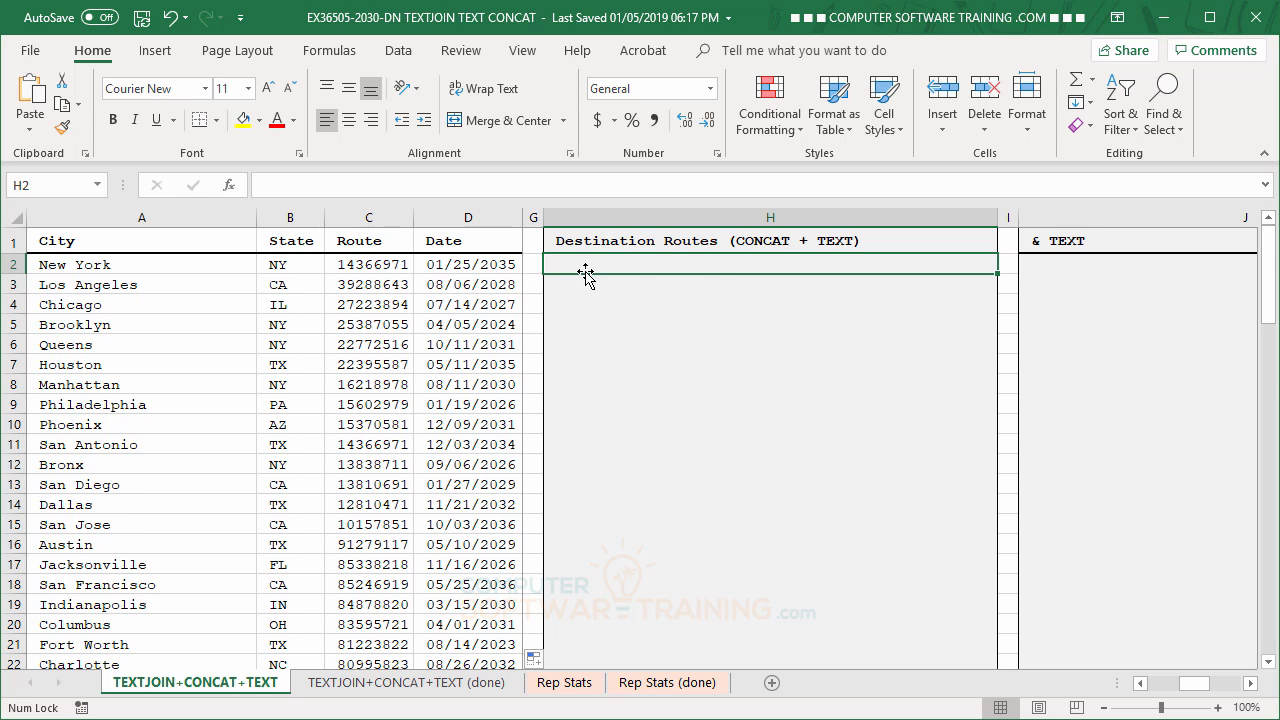
type("=con")
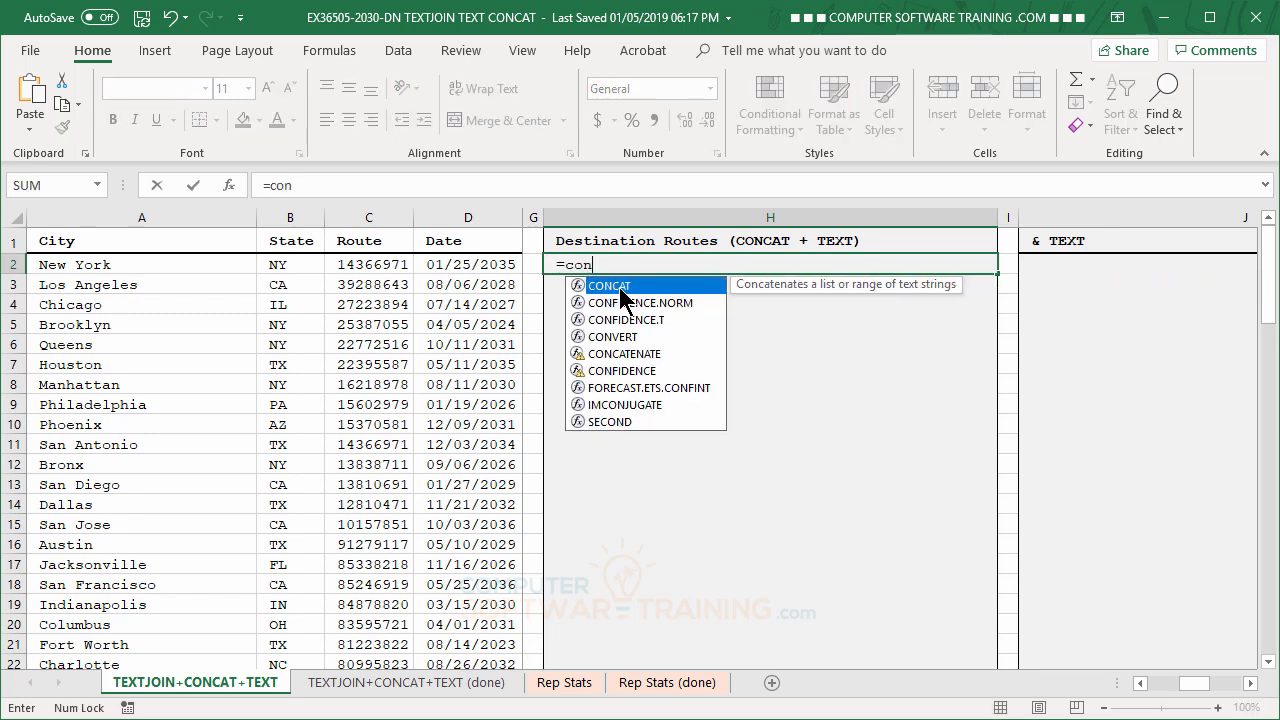
double_click(618, 287)
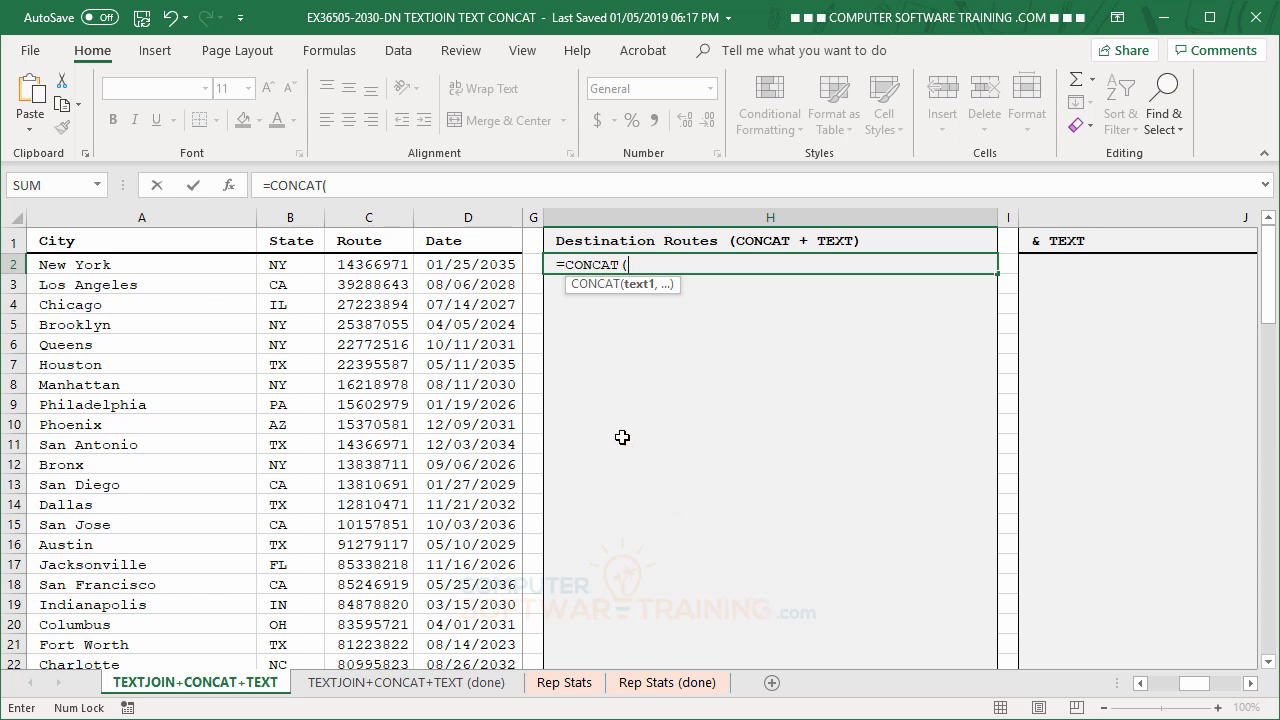
left_click(110, 265)
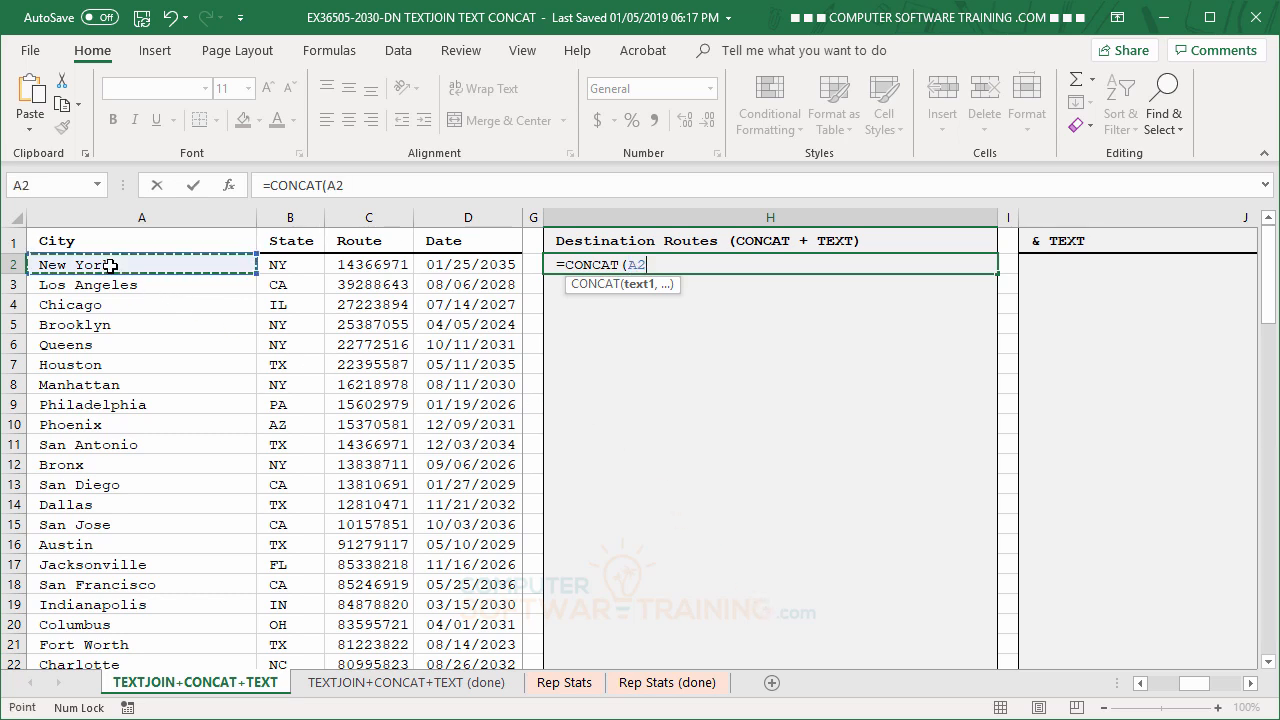
type(",")
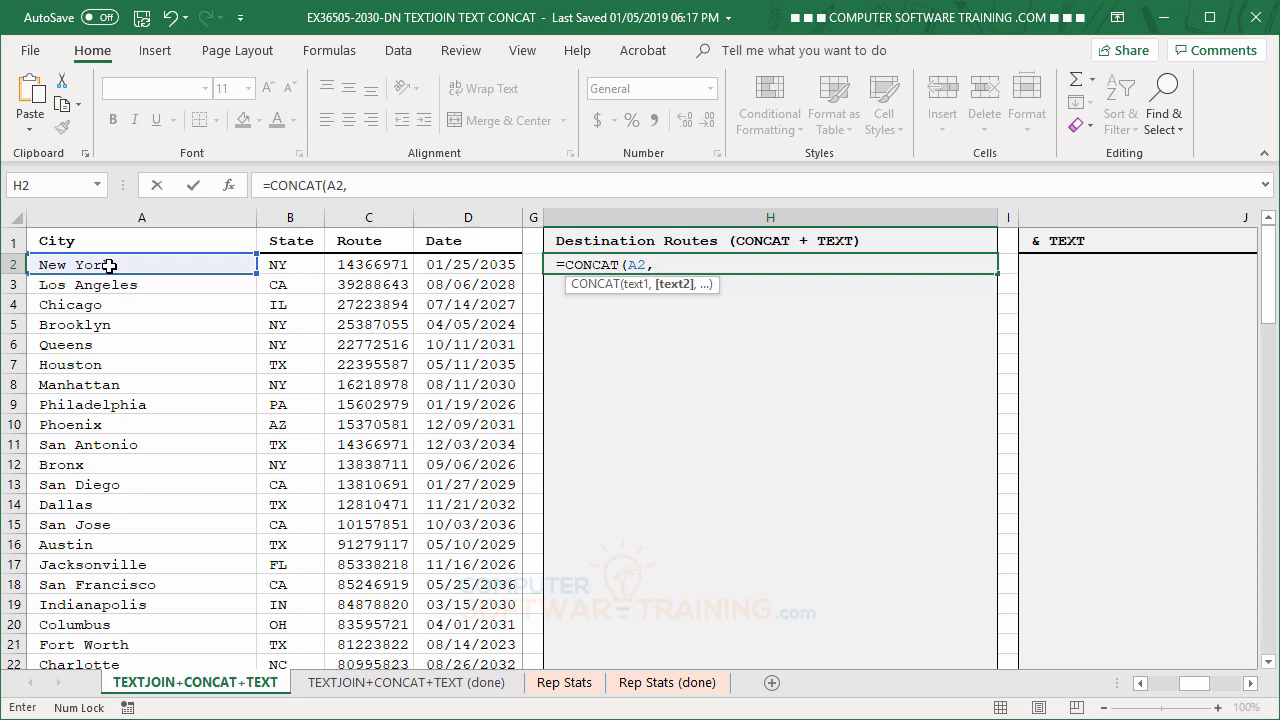
type("\" - \",")
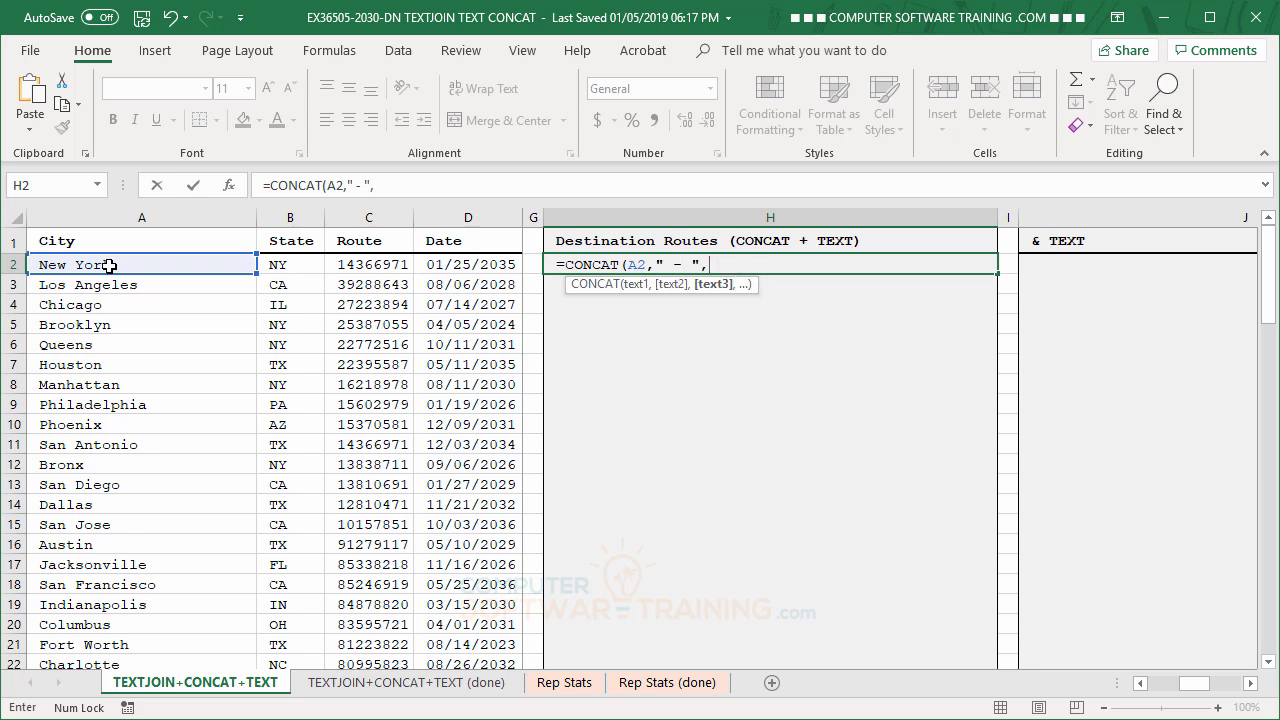
Add the state in B2 and the route in C2 to the CONCAT formula, each followed by the separator " - "
left_click(278, 268)
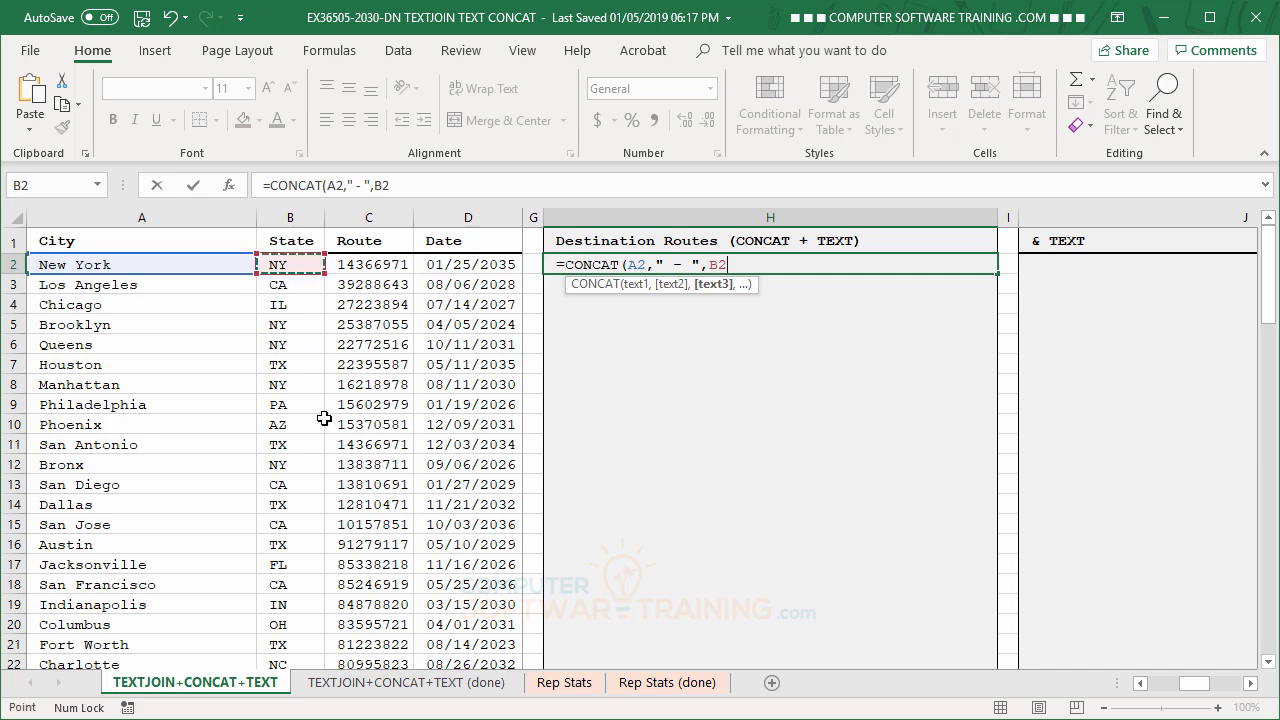
type(",")
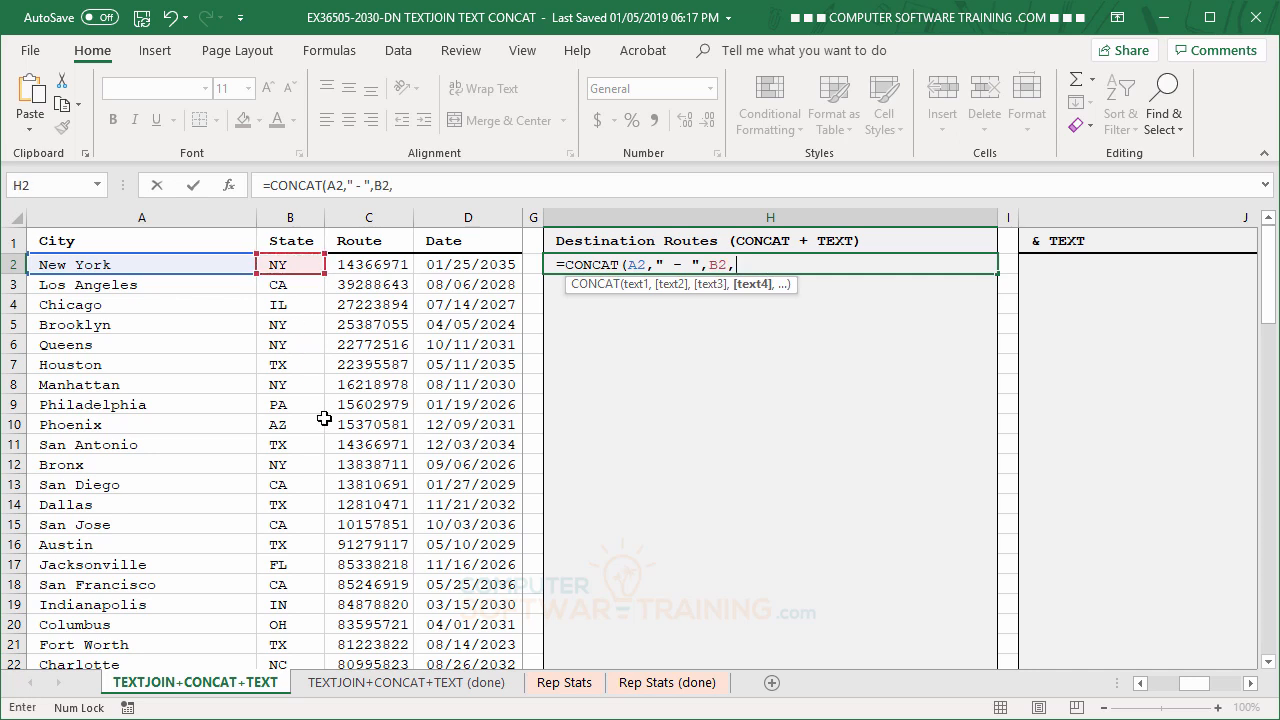
type("\" - \",")
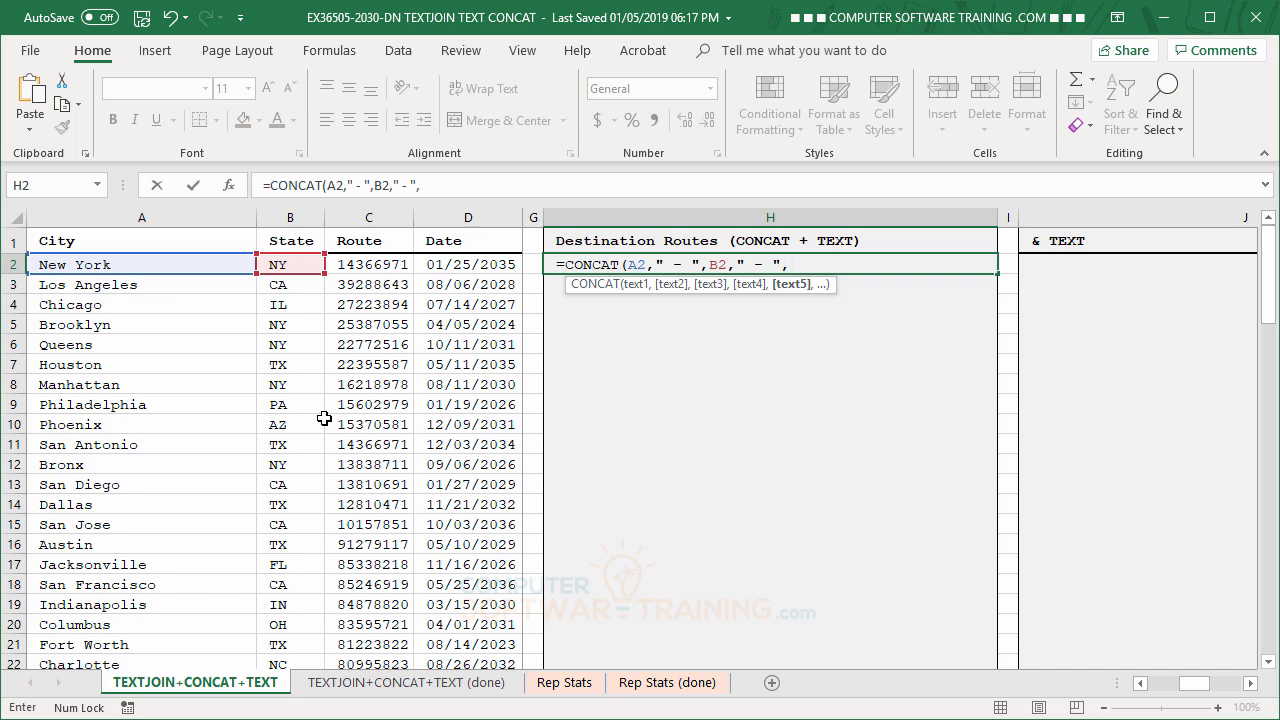
left_click(373, 267)
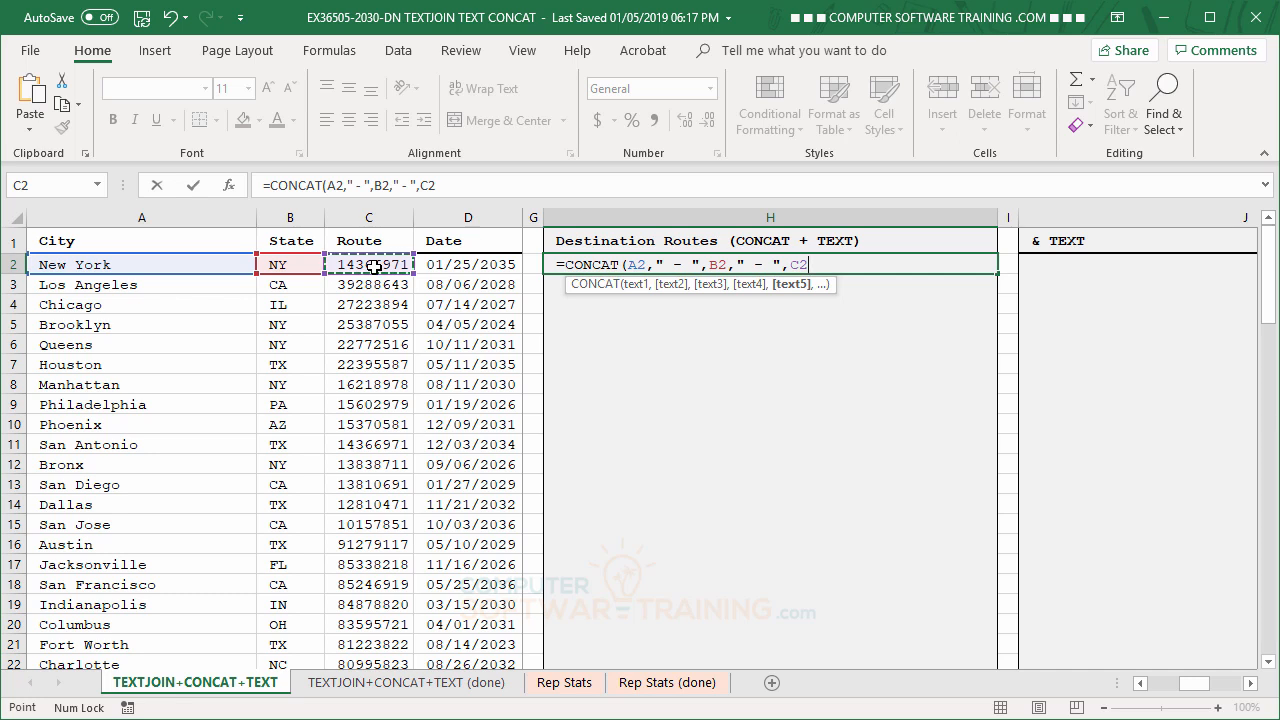
type(",")
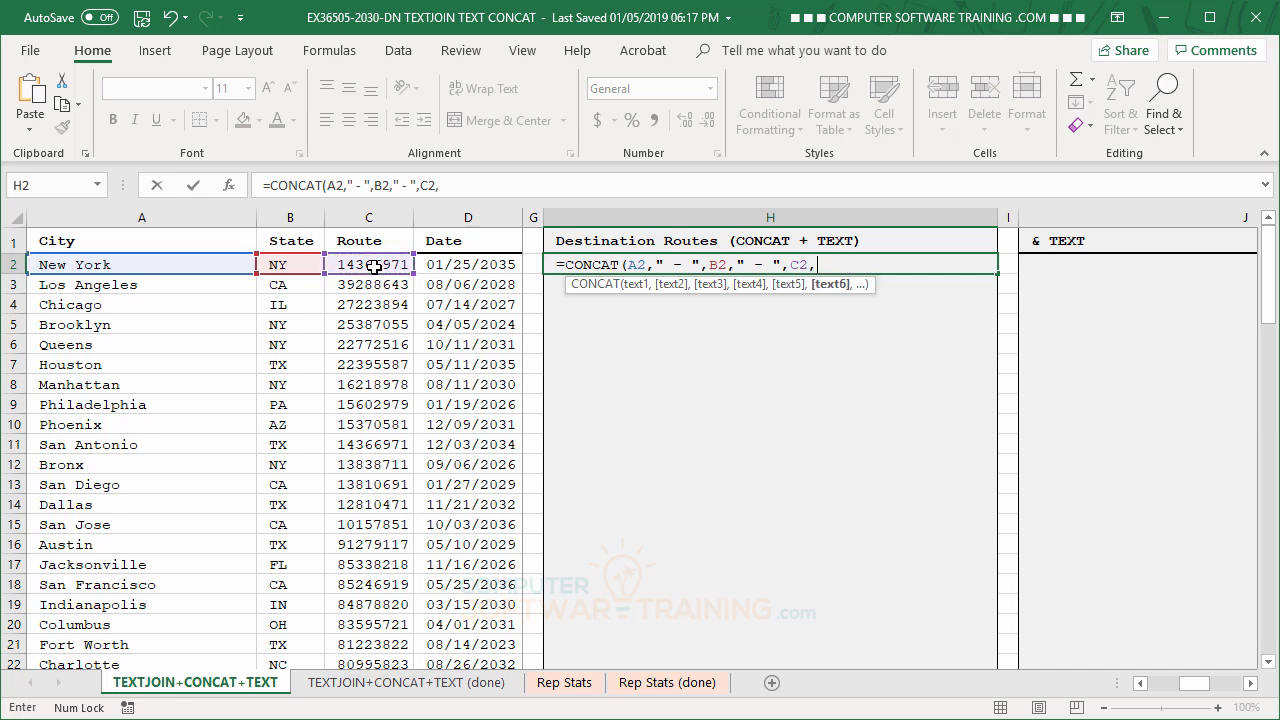
type("\"")
key("BackSpace")
type("- \",")
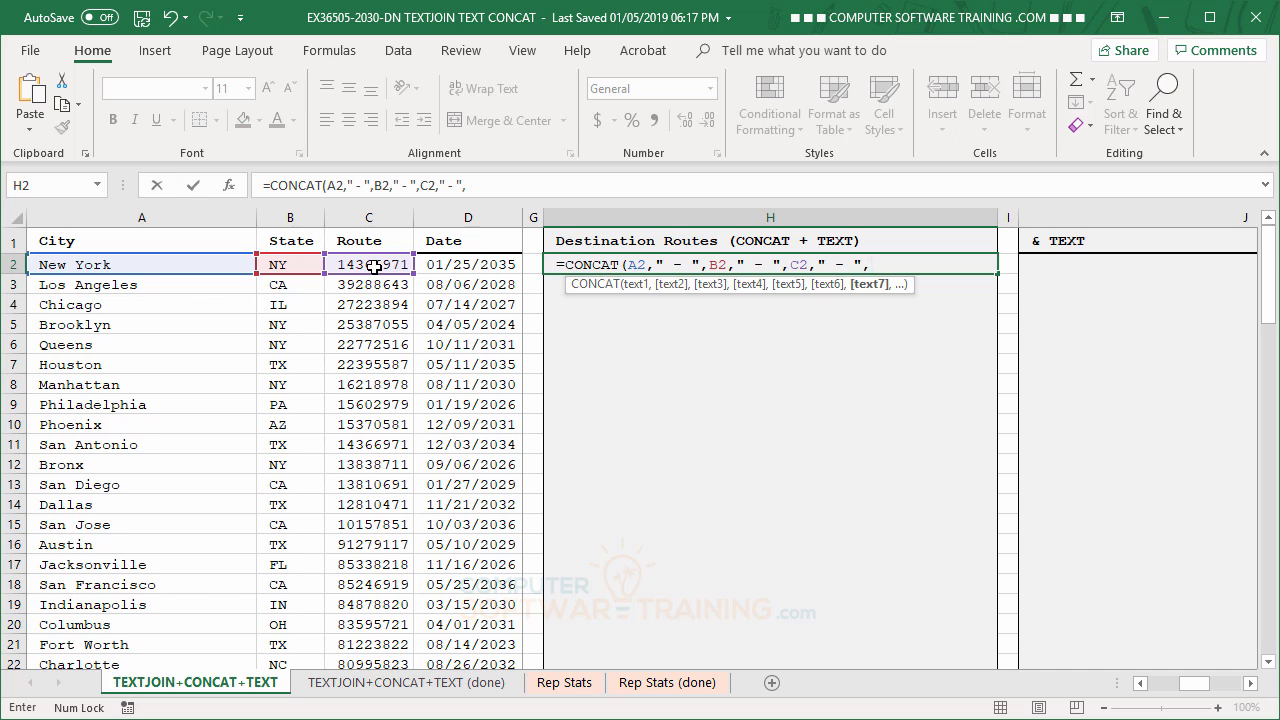
Append &TEXT(D2,"mm/dd/yyyy") as the last argument of the CONCAT formula in H2, close it and try to enter it
type("&te")
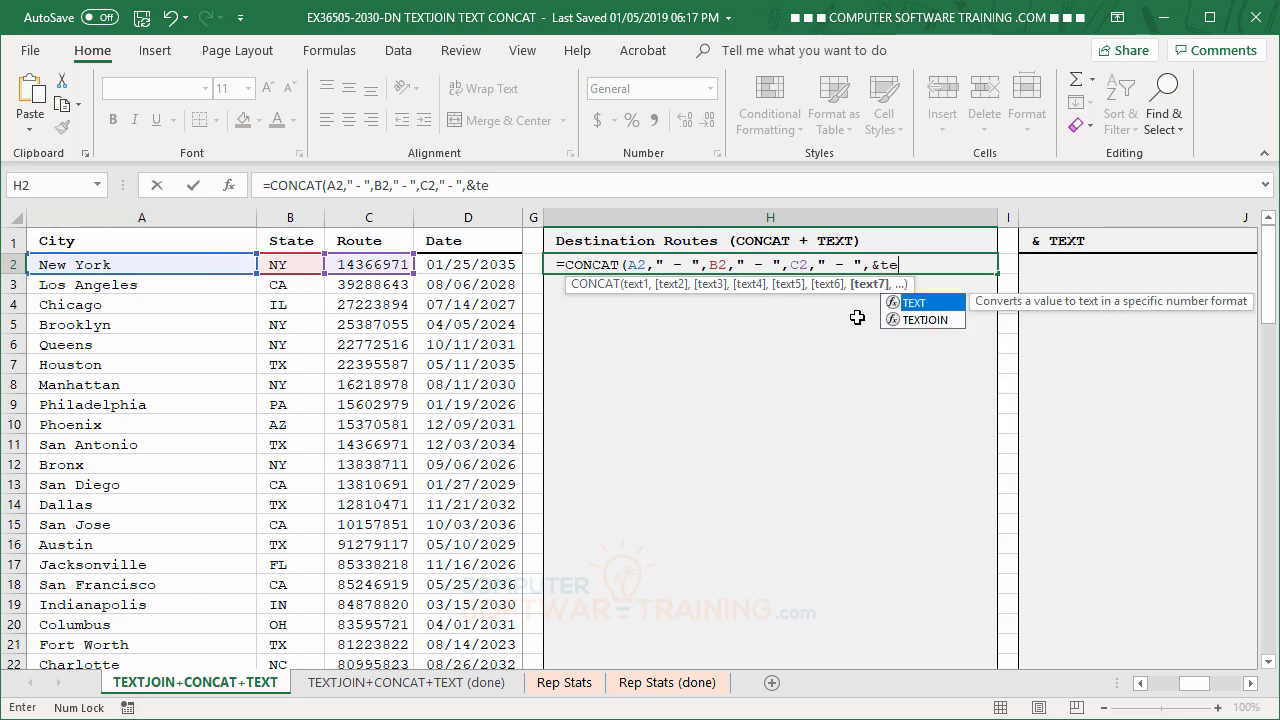
double_click(895, 304)
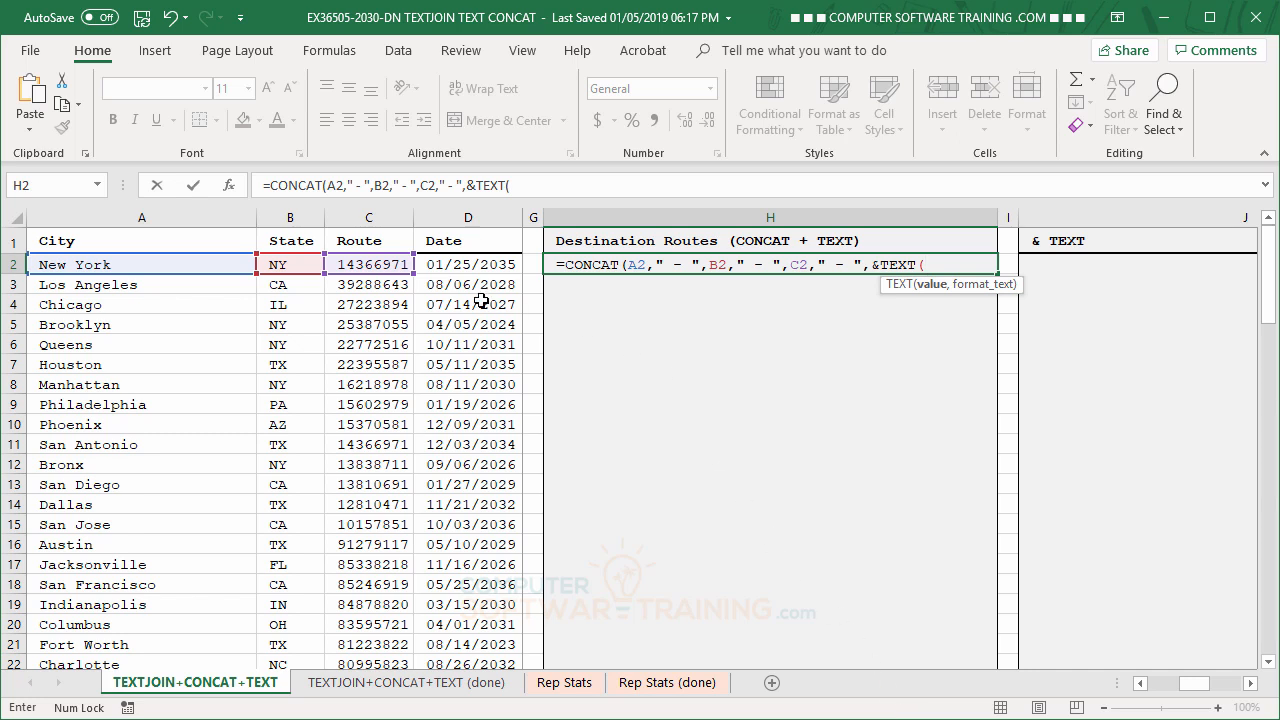
left_click(467, 264)
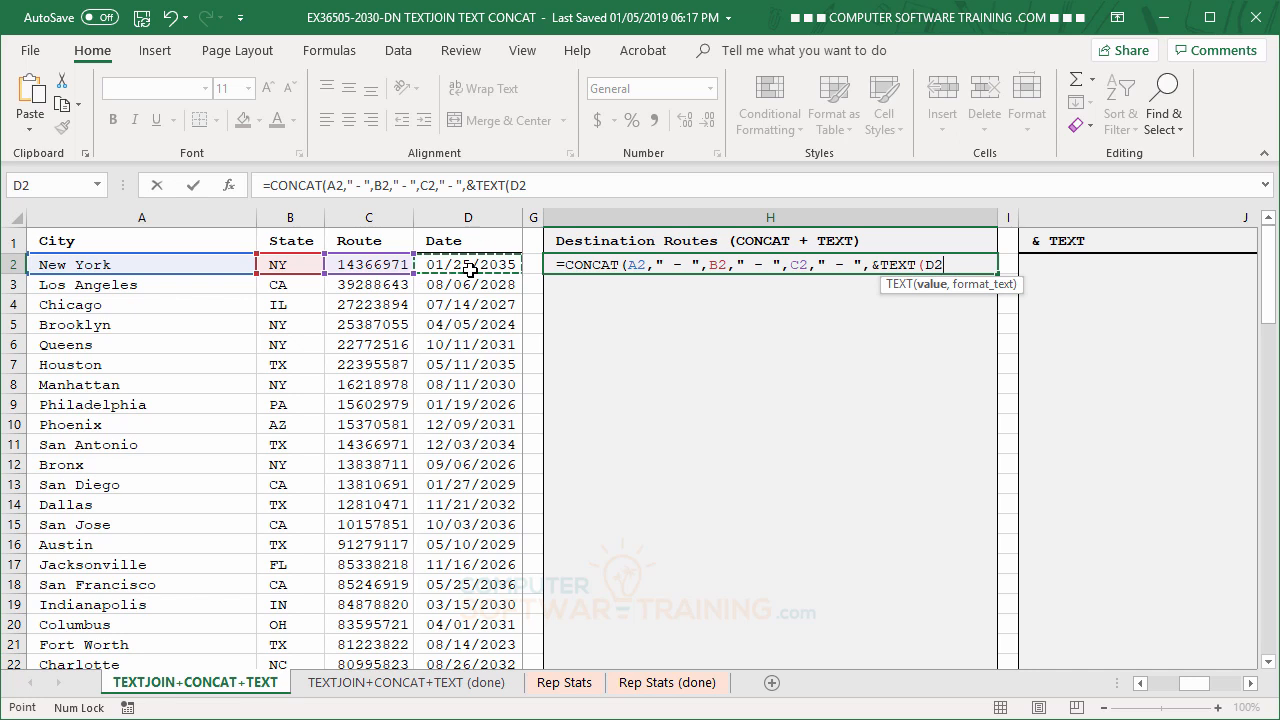
type(",")
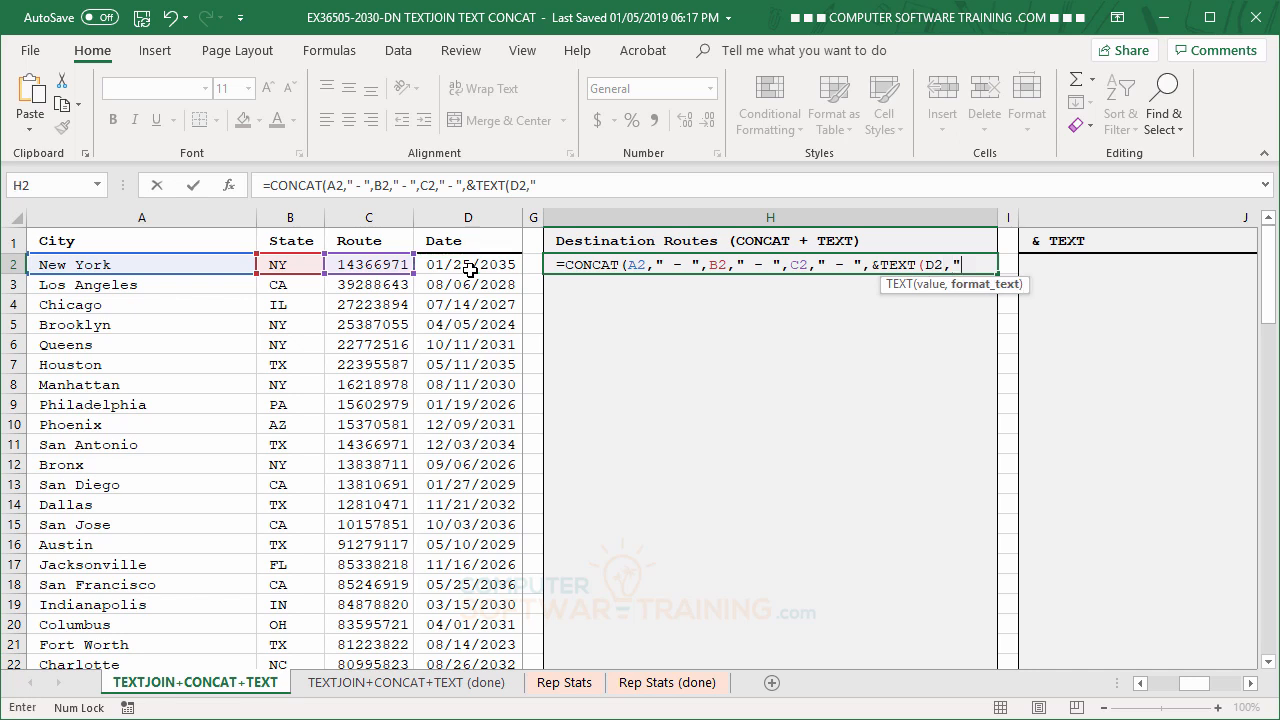
type("\"mm/dd")
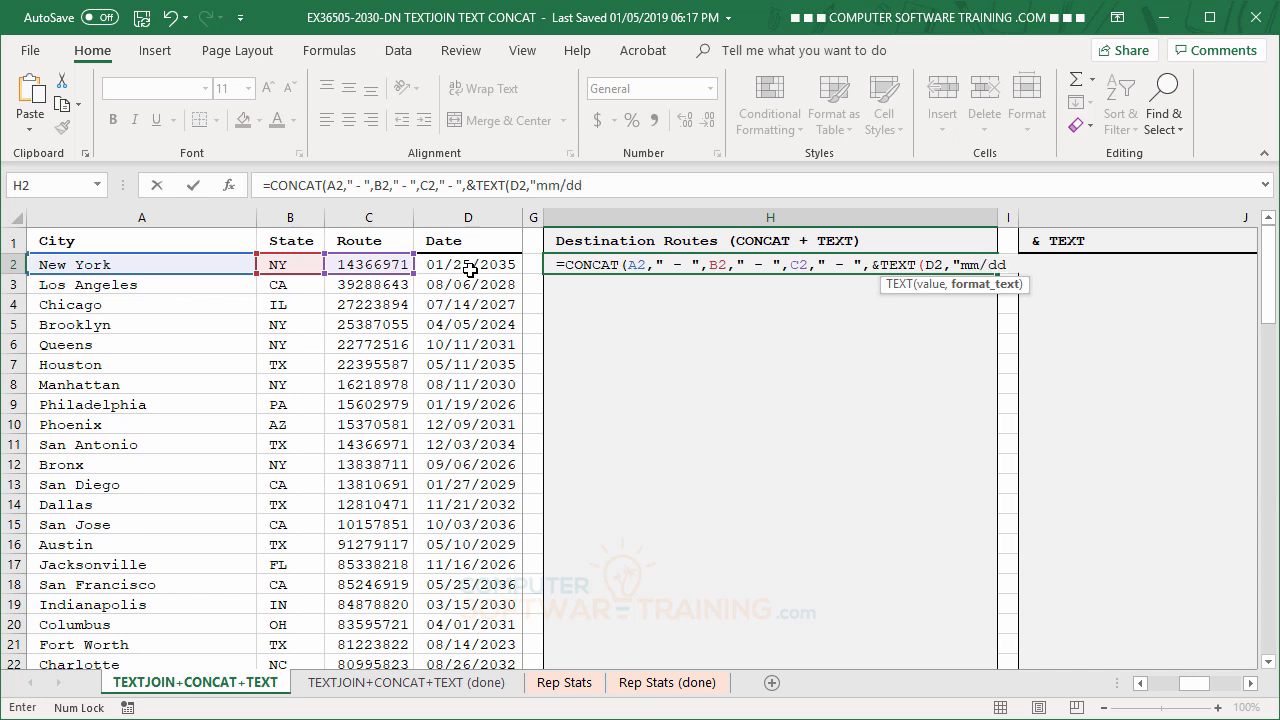
type("/yyyy\"))")
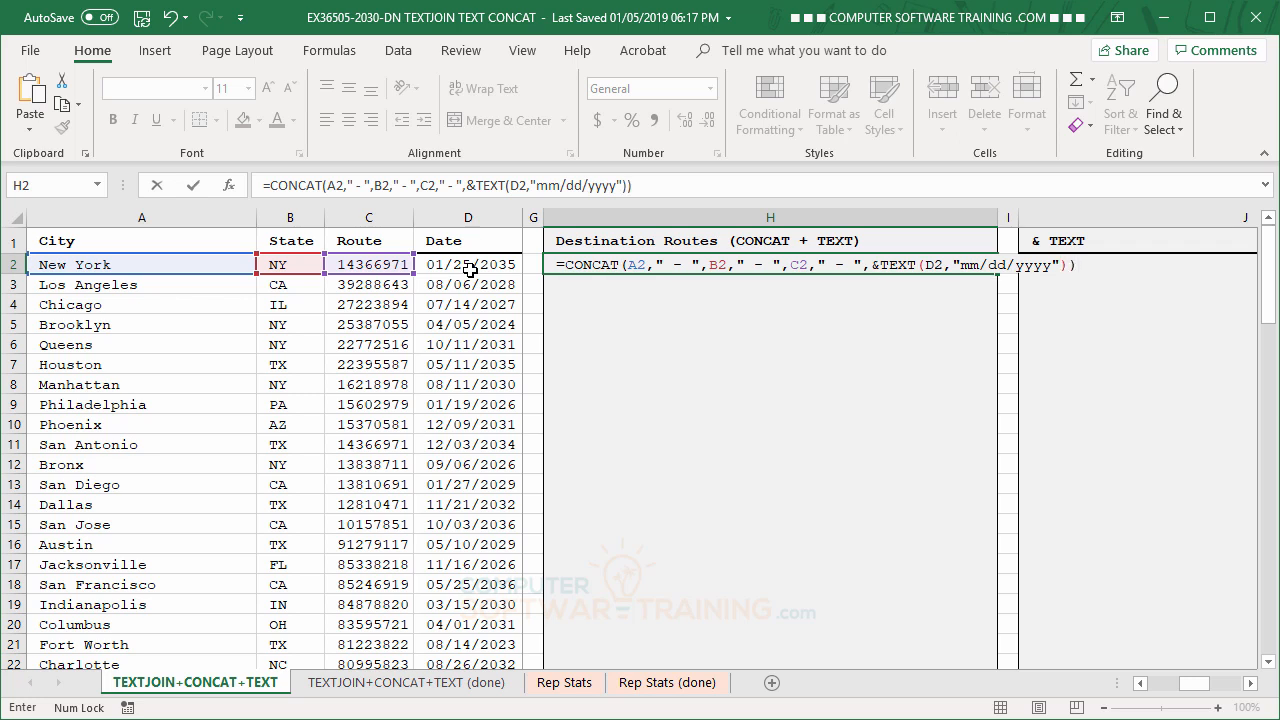
key("Return")
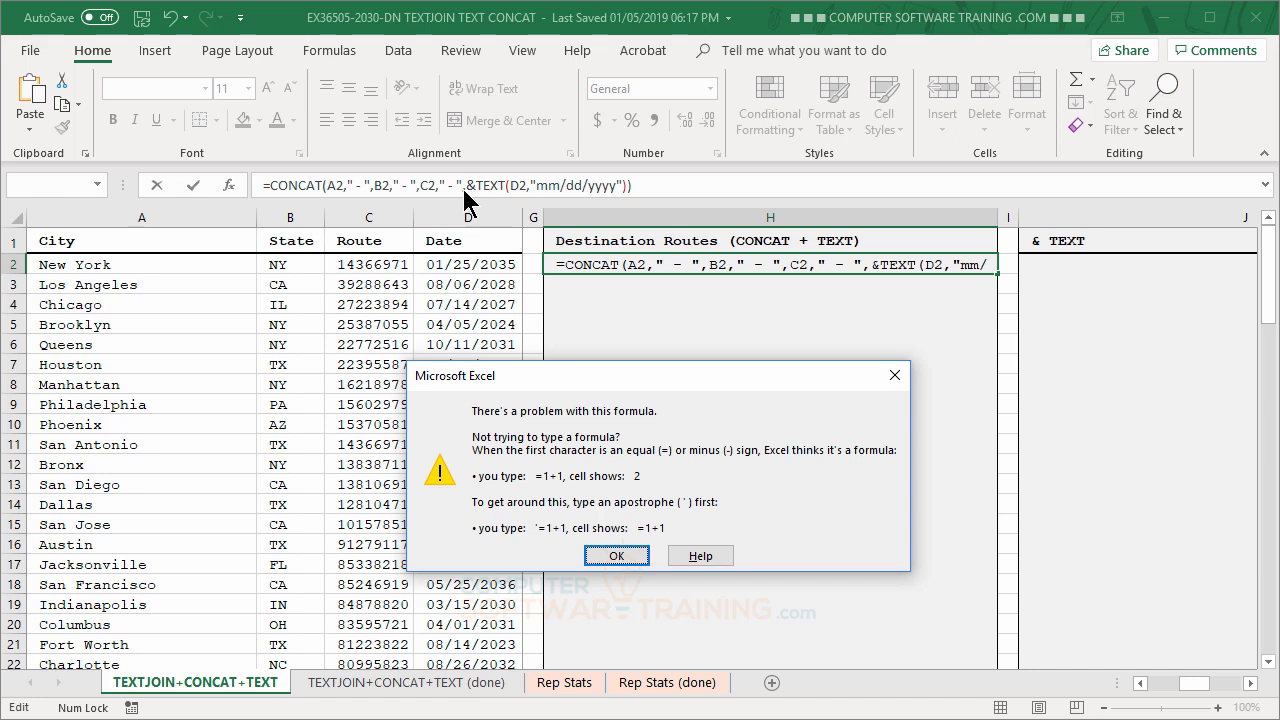
left_click(617, 556)
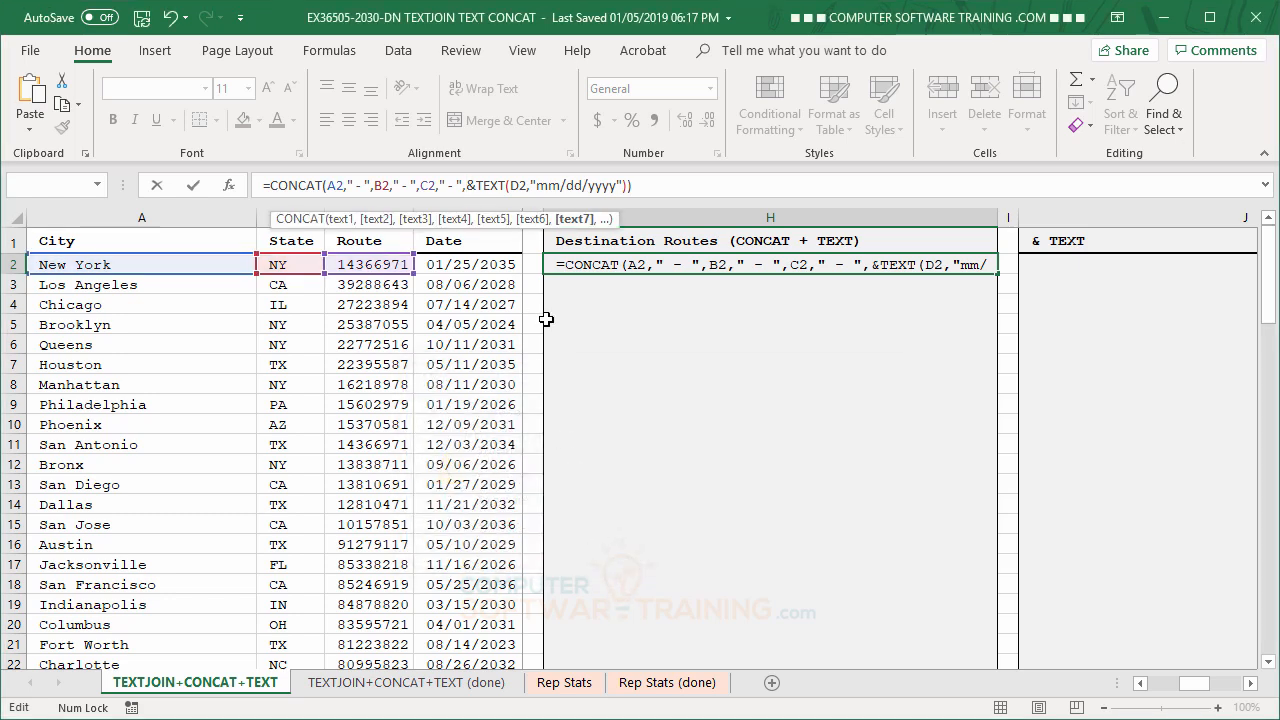
Remove the stray & before TEXT in H2's CONCAT formula, enter it and fill it down to row 95
left_click(465, 180)
key("Delete")
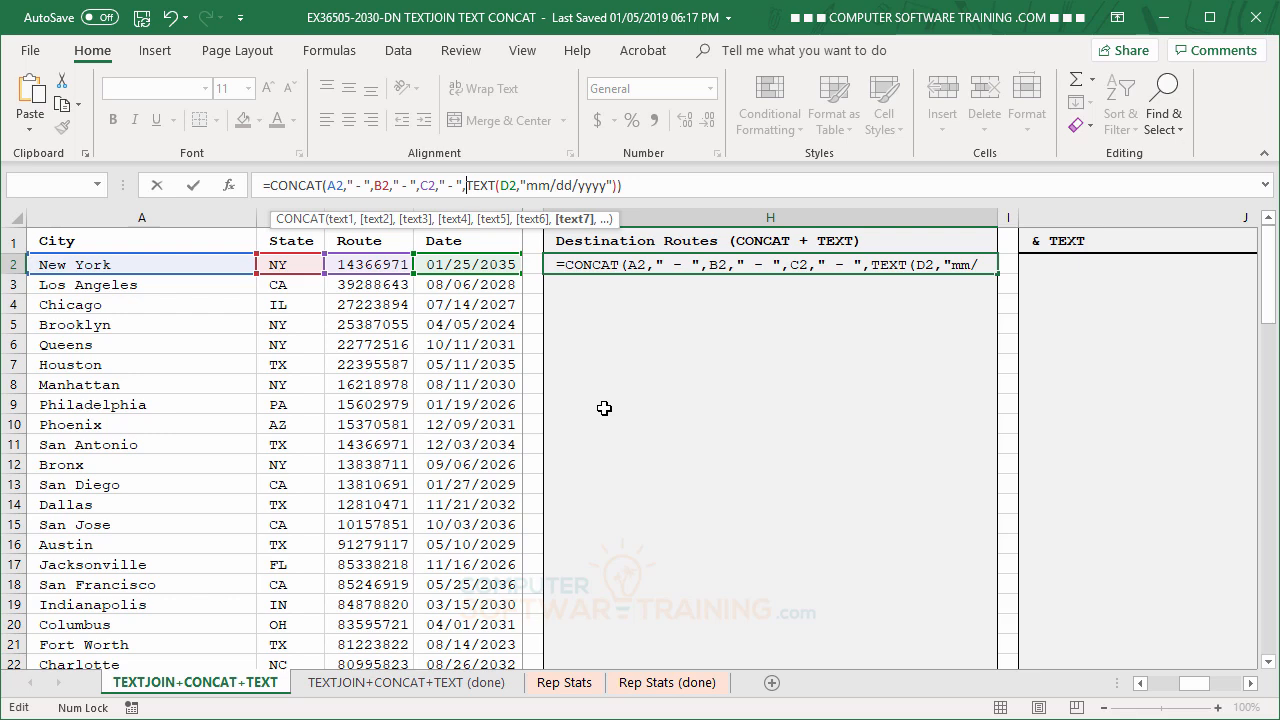
key("Return")
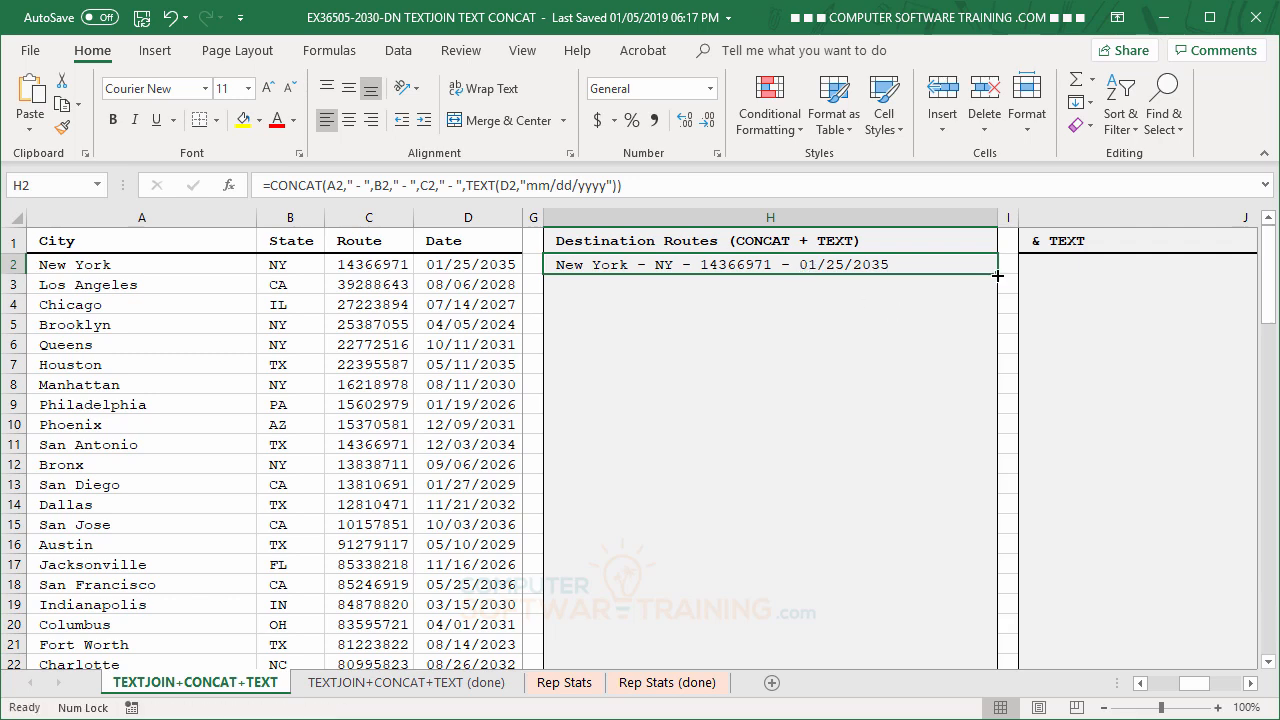
left_click_drag(997, 276, 984, 643)
scroll(944, 598, "up", 20)
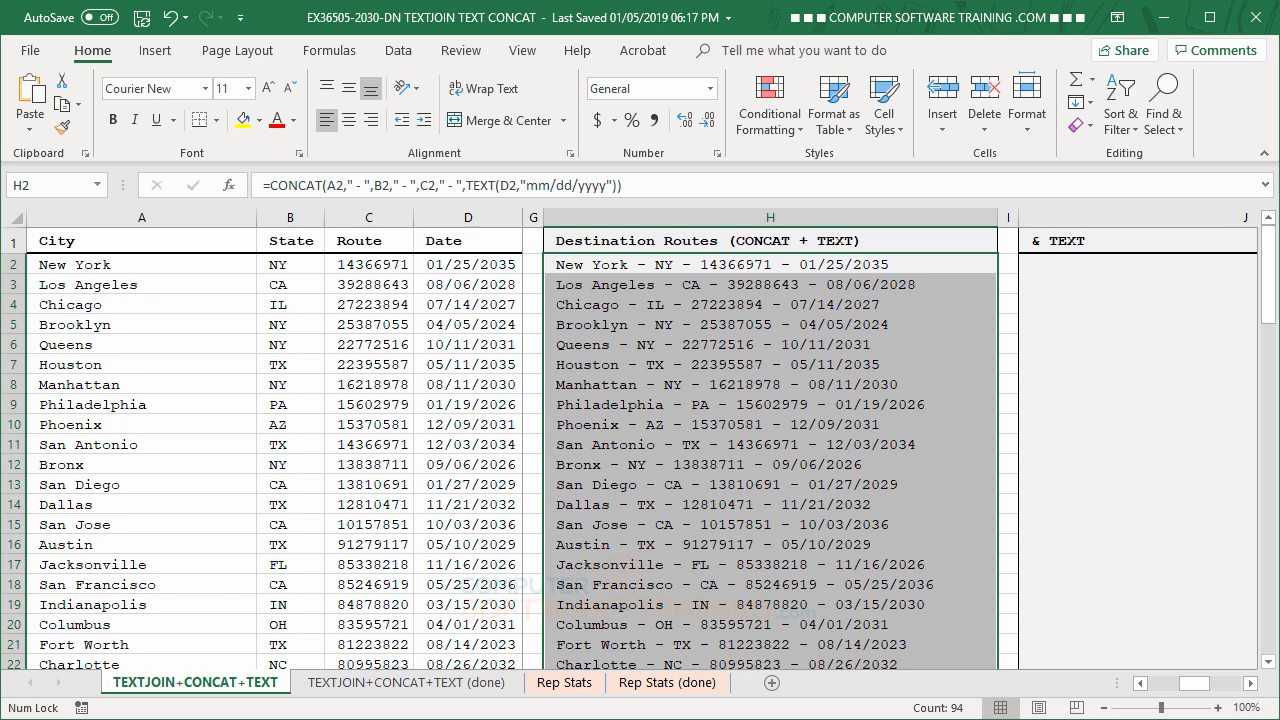
Begin a formula in cell J2 that joins the city in A2 and the state in B2 with & and the separator "-"
left_click(1250, 683)
left_click(1250, 683)
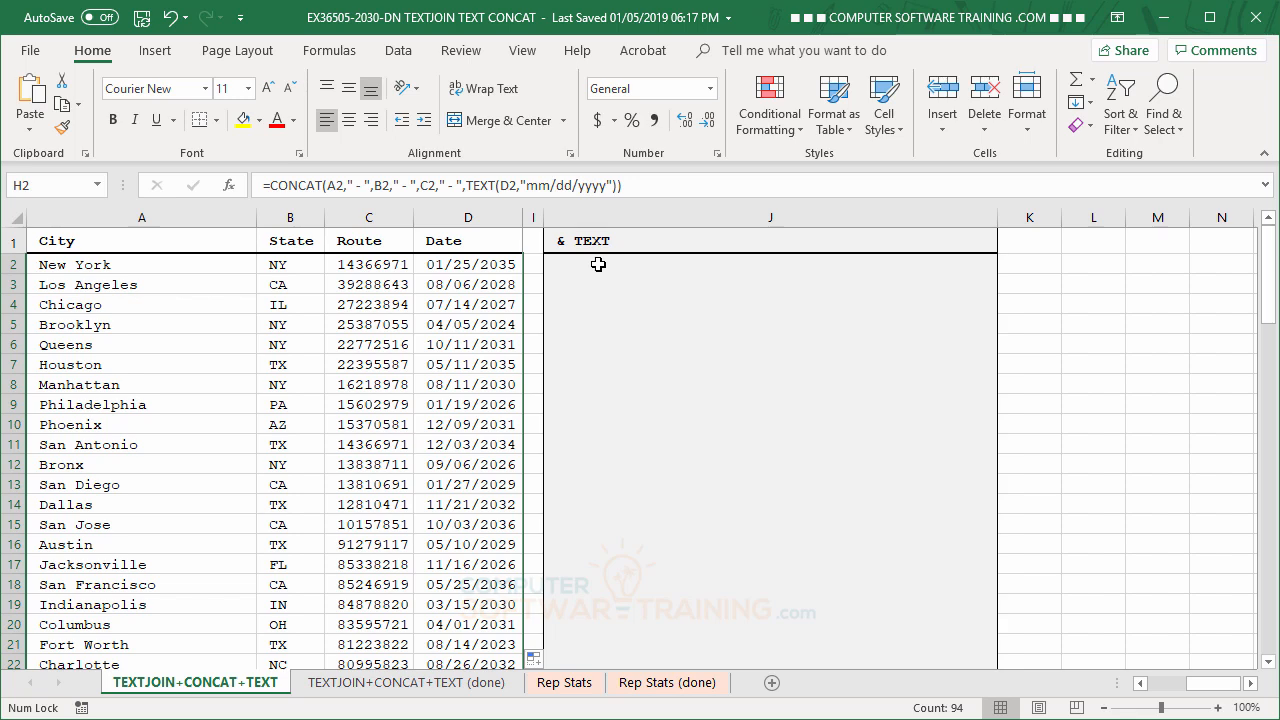
left_click(598, 264)
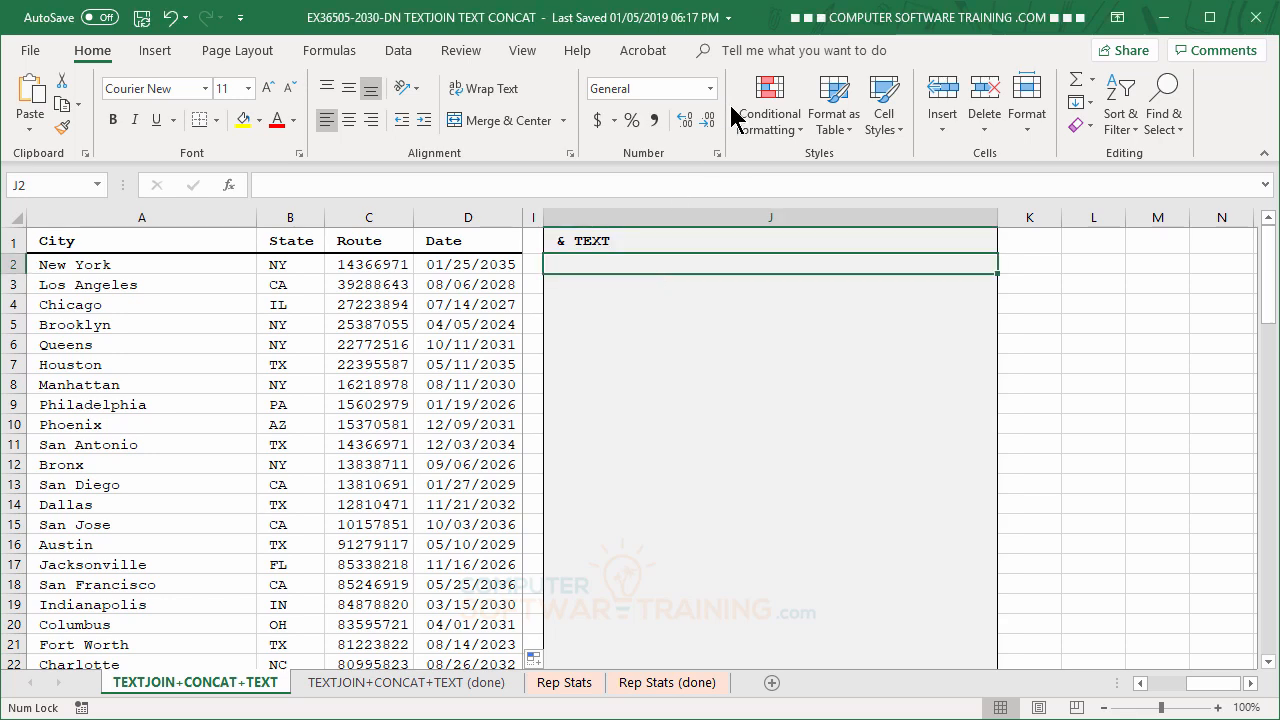
type("=")
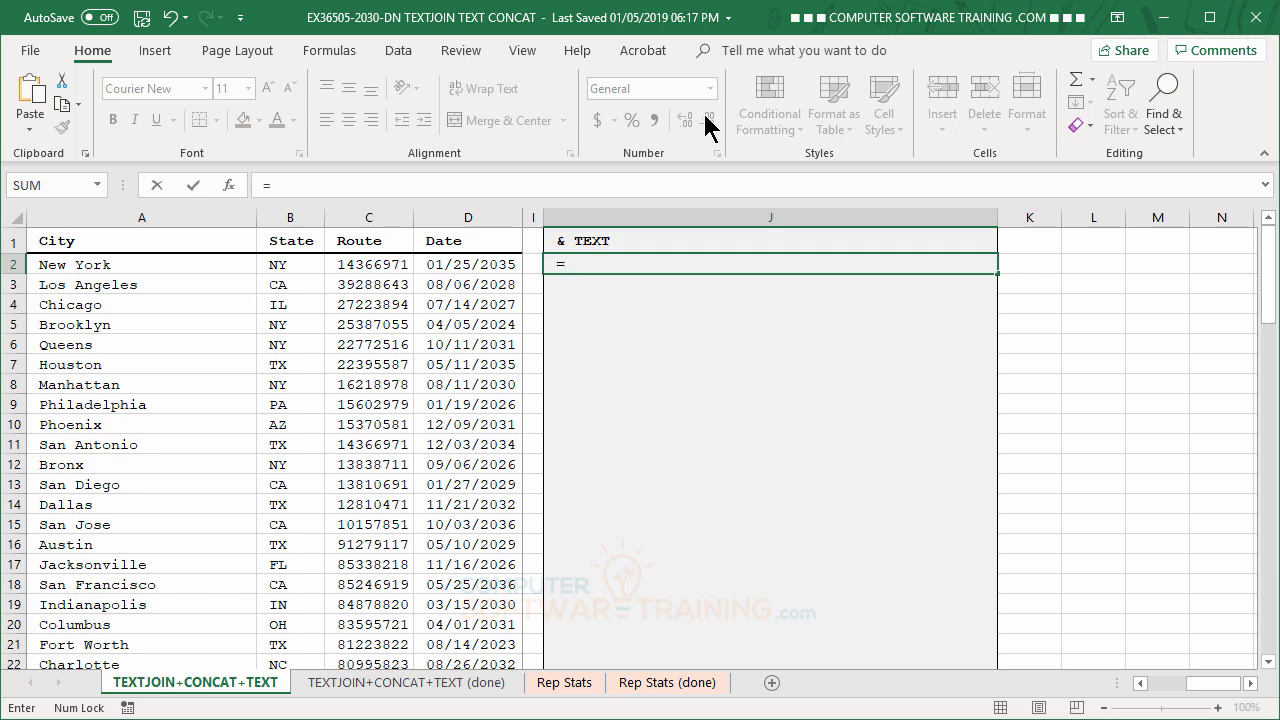
left_click(108, 263)
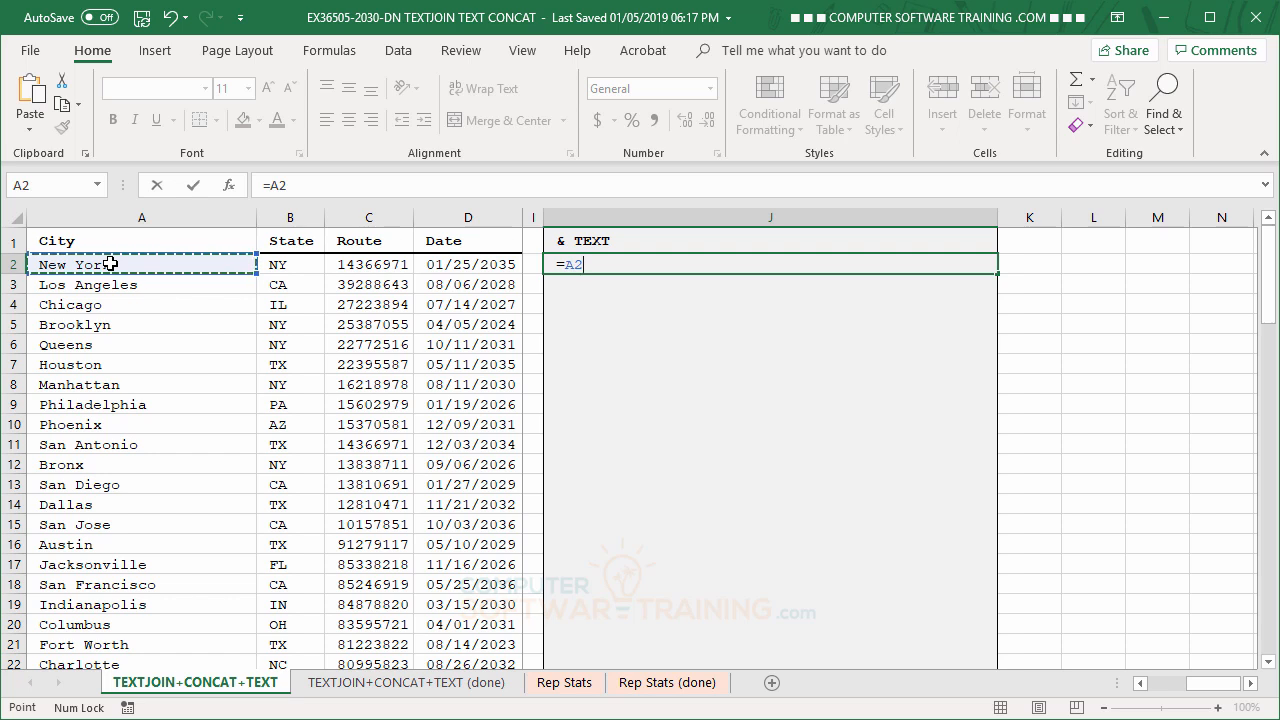
type("&")
key("BackSpace")
type("\"-\"&")
left_click(277, 266)
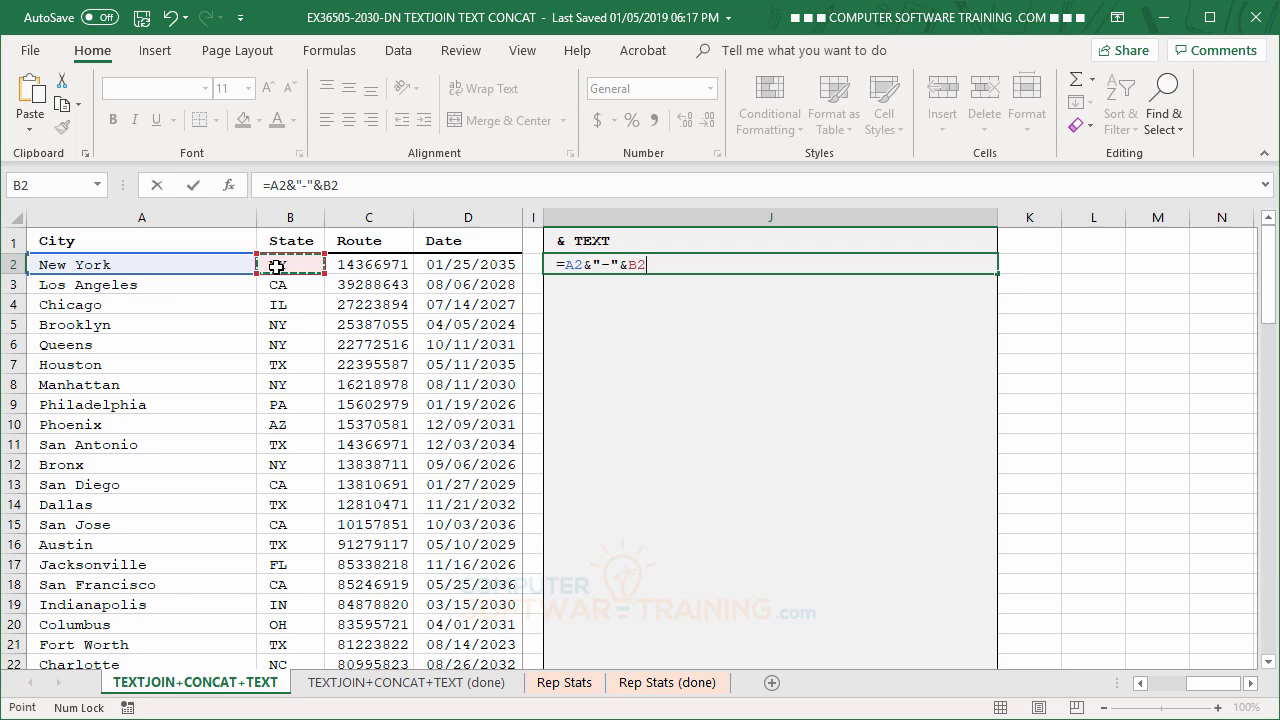
Extend the J2 formula with &"-"&C2&"-" to add the route between hyphen separators
type("&\"-\"&")
left_click(369, 267)
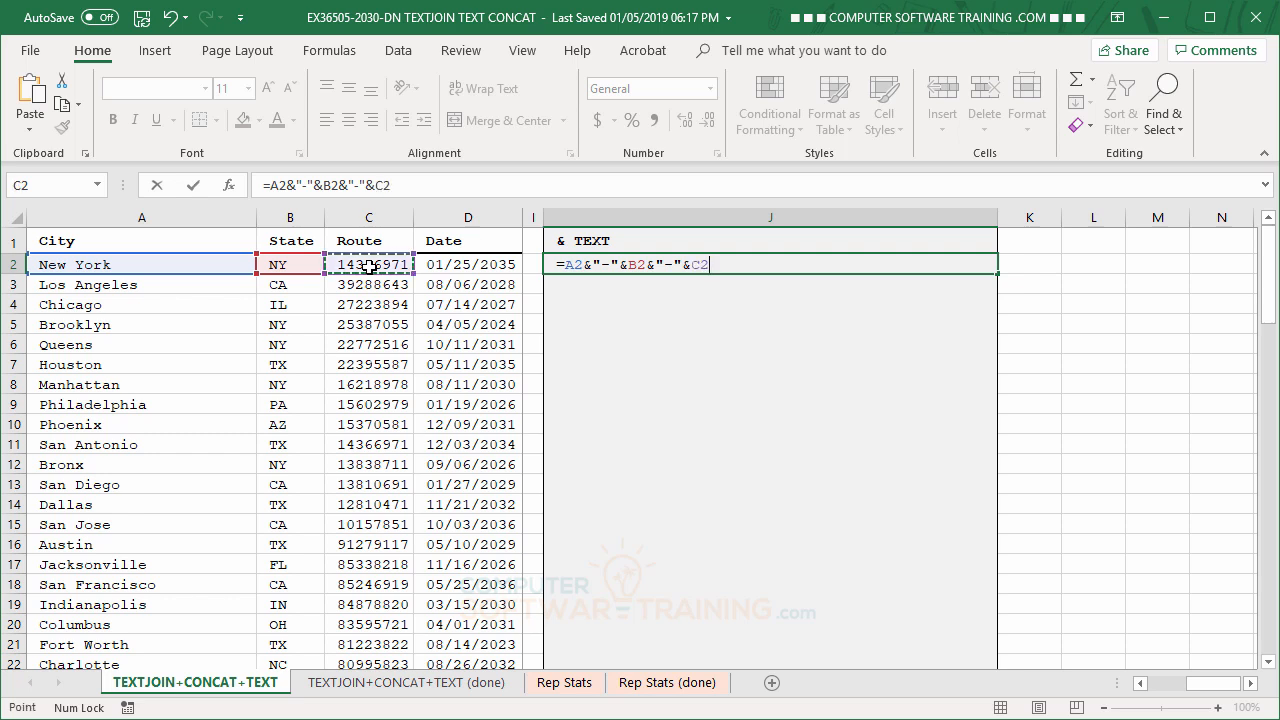
type("&\"-\"")
Append &TEXT(D2,"mm/dd/yyyy") to the J2 formula and enter it
type("&")
type("te")
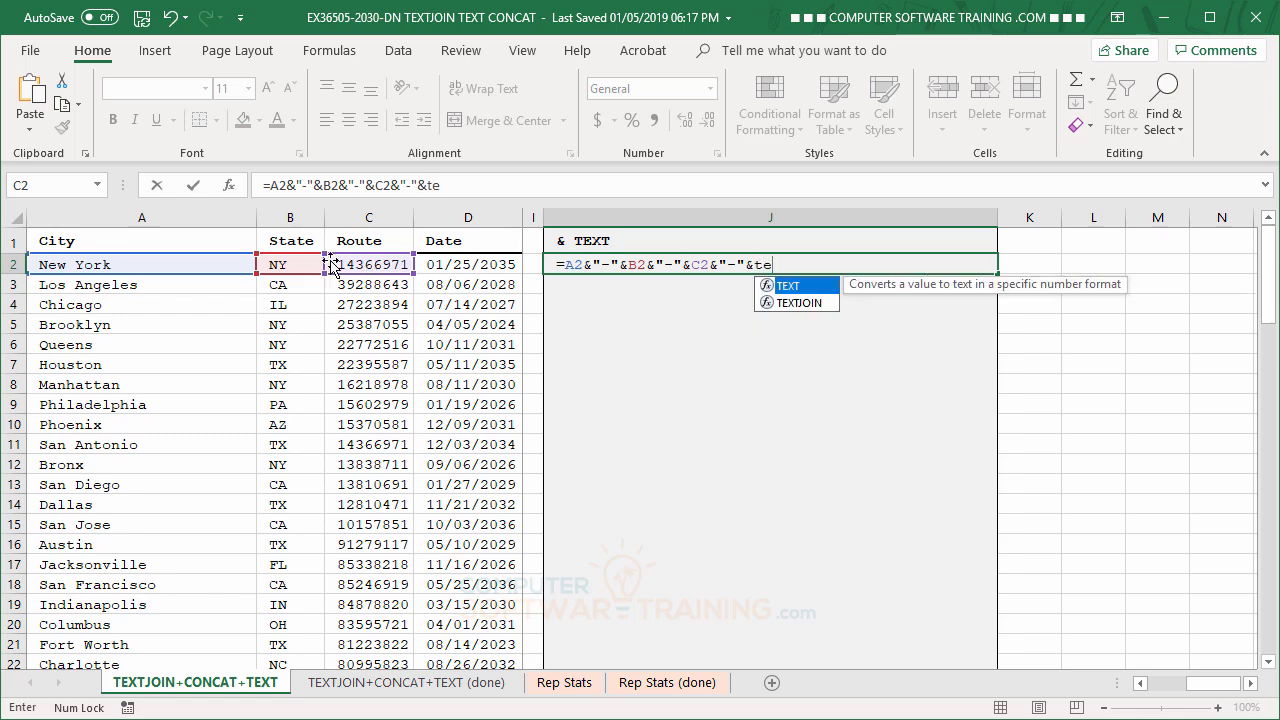
double_click(768, 287)
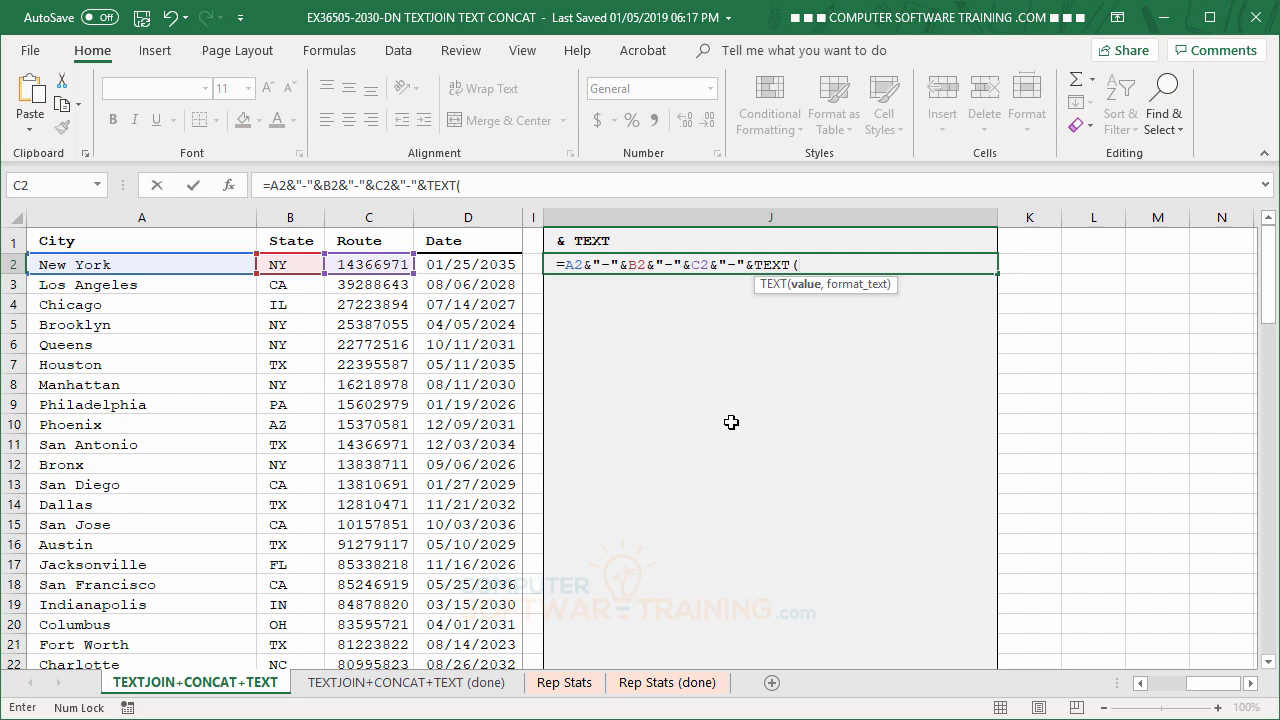
left_click(470, 265)
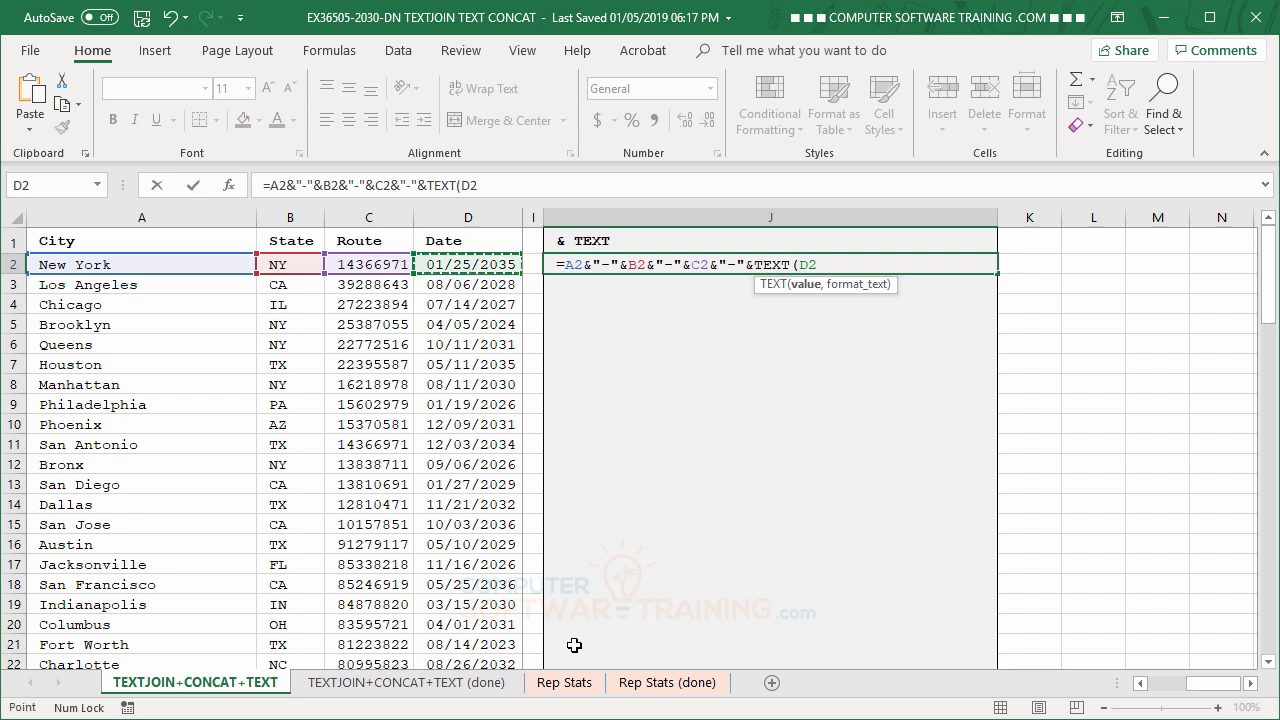
type(",")
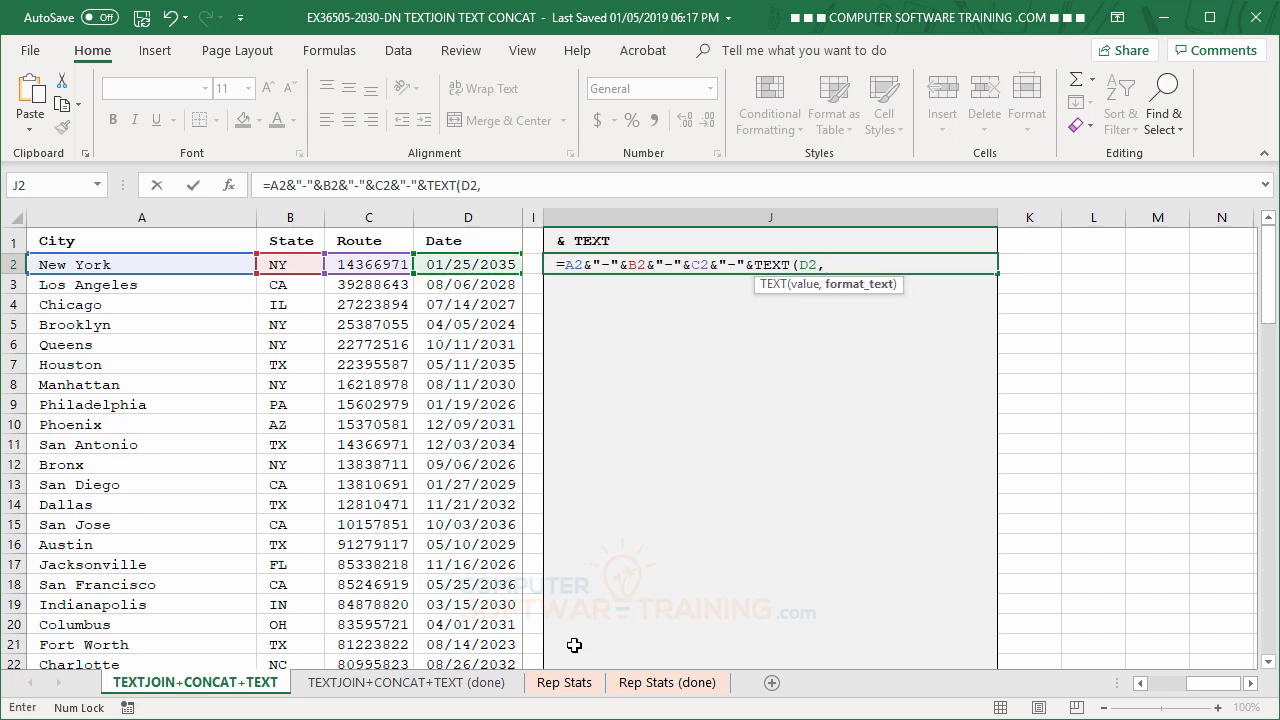
type("\"mm/dd/yyyy")
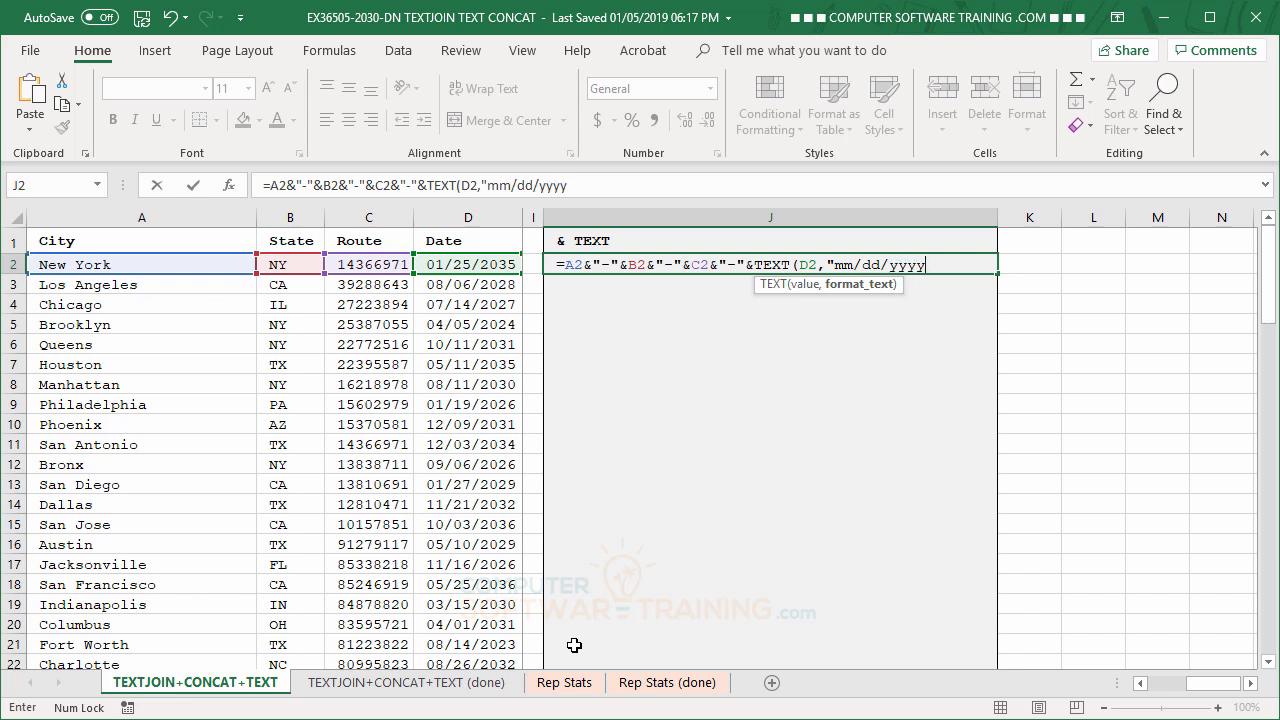
type("\")")
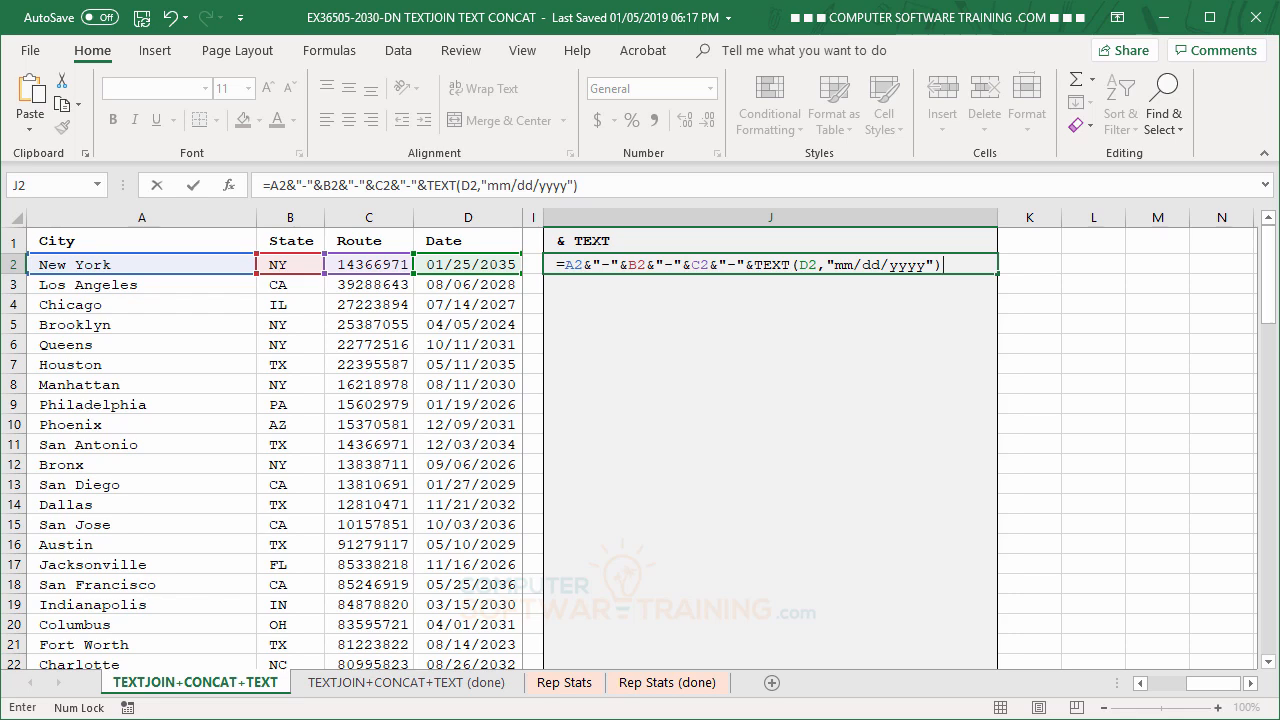
key("Return")
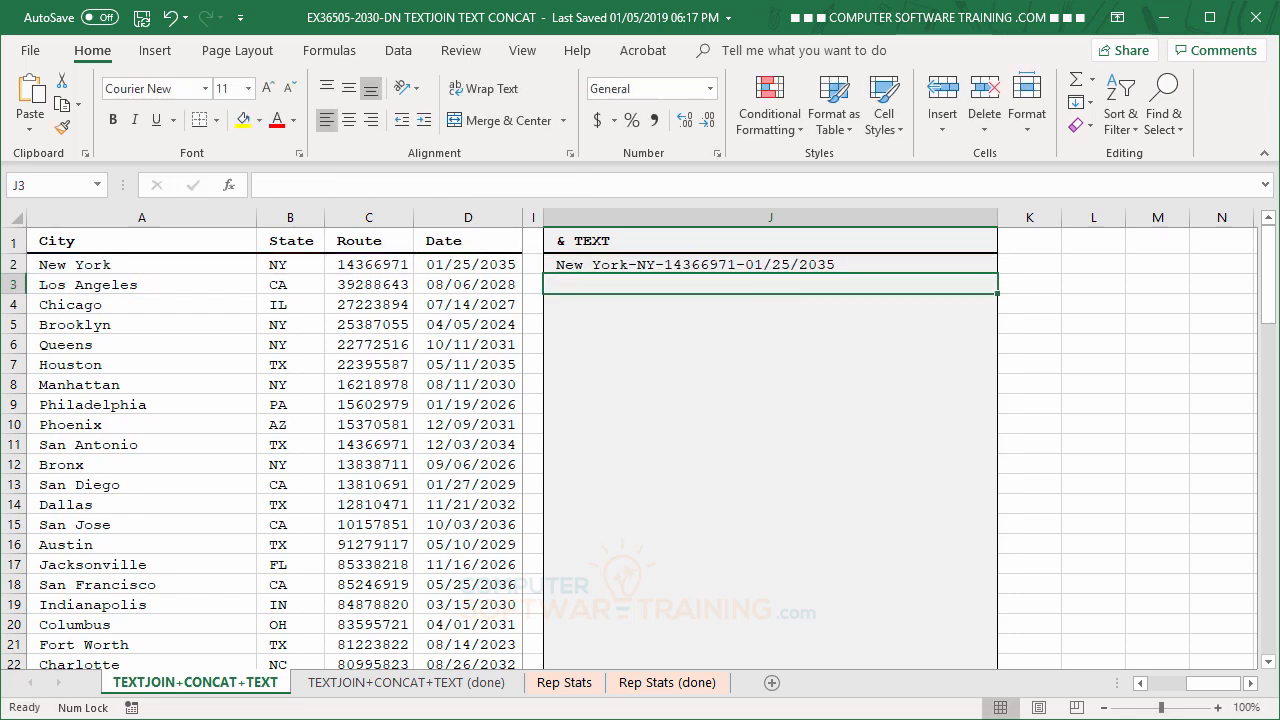
Fill the & TEXT formula from J2 down to row 95 and reselect J2
left_click(650, 266)
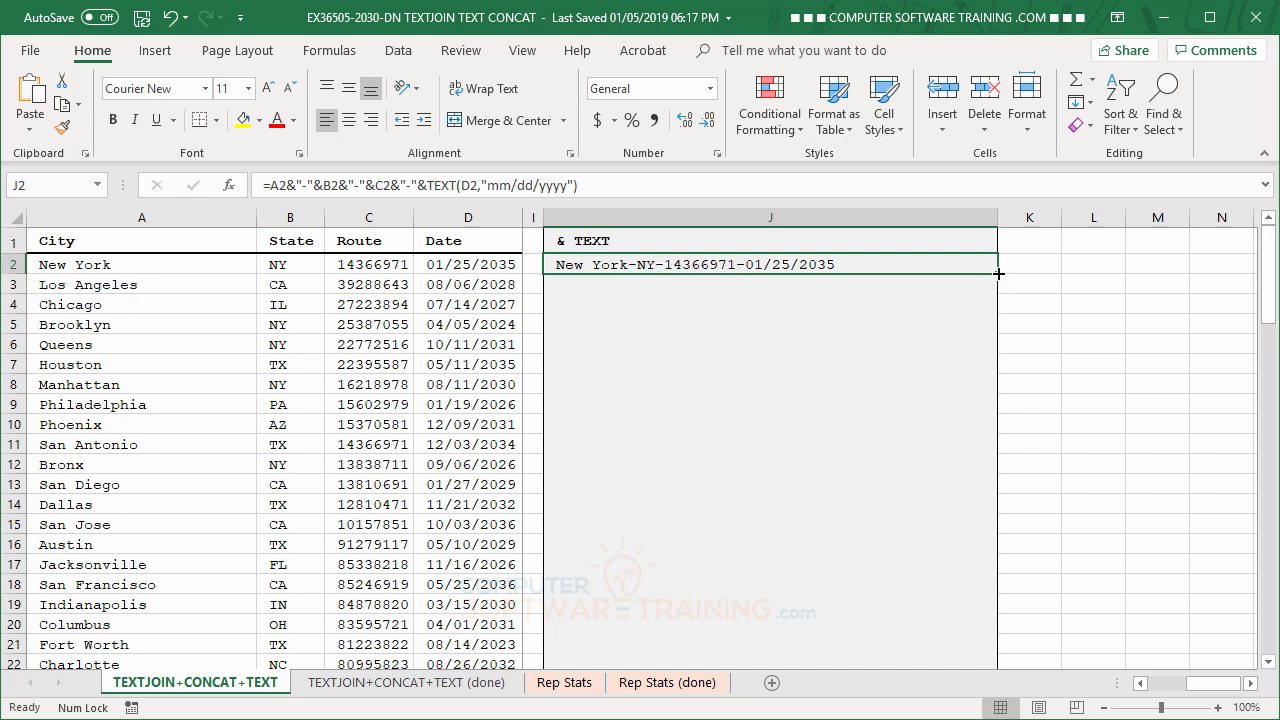
left_click_drag(998, 273, 966, 617)
scroll(898, 564, "up", 10)
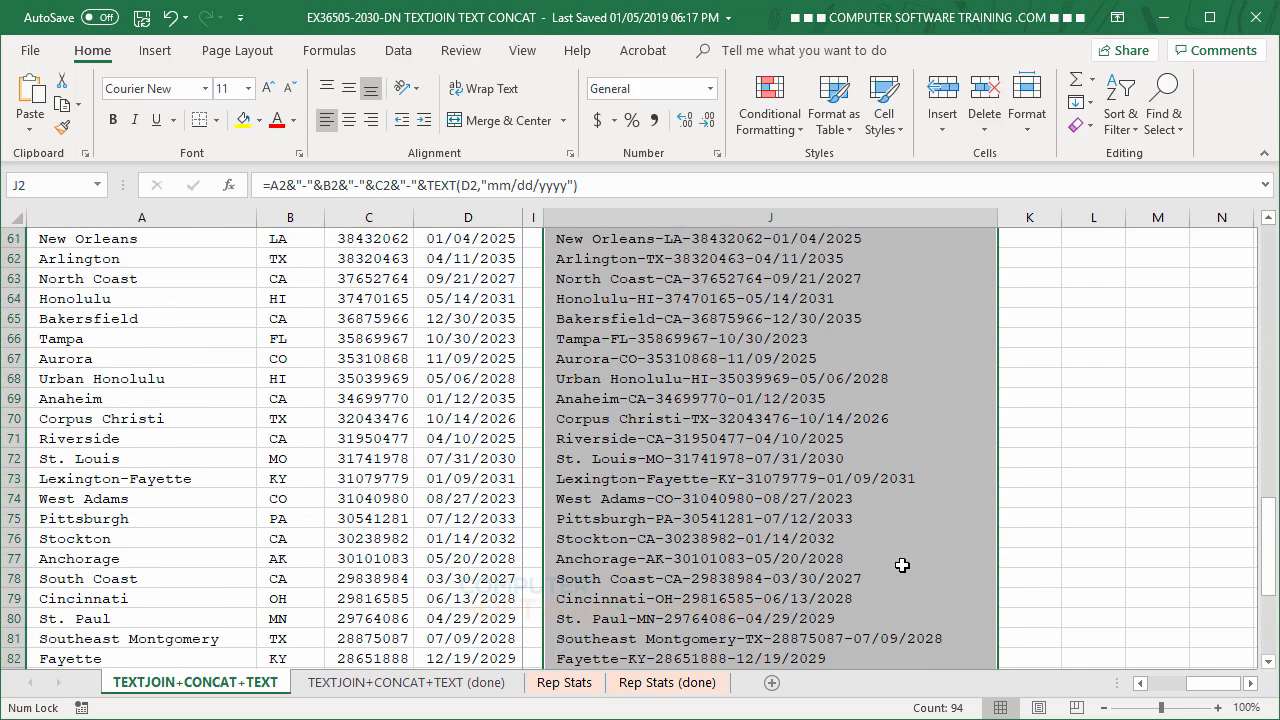
scroll(898, 560, "up", 15)
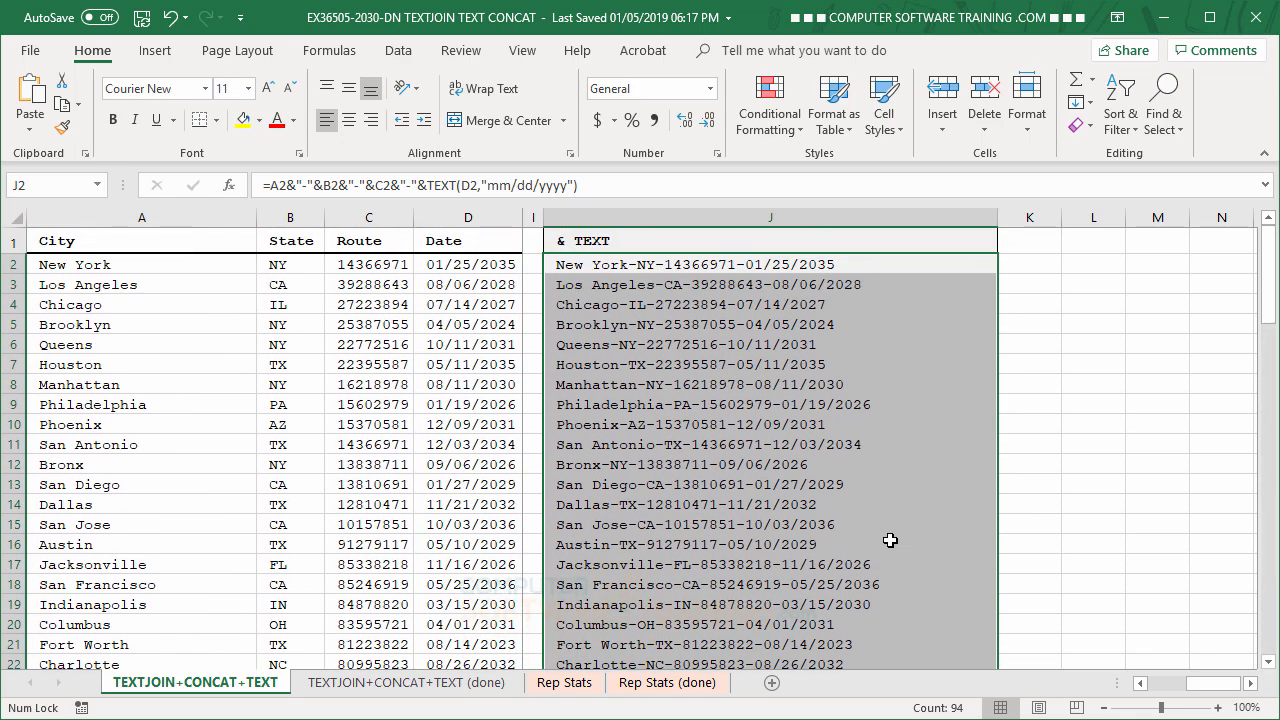
left_click(644, 266)
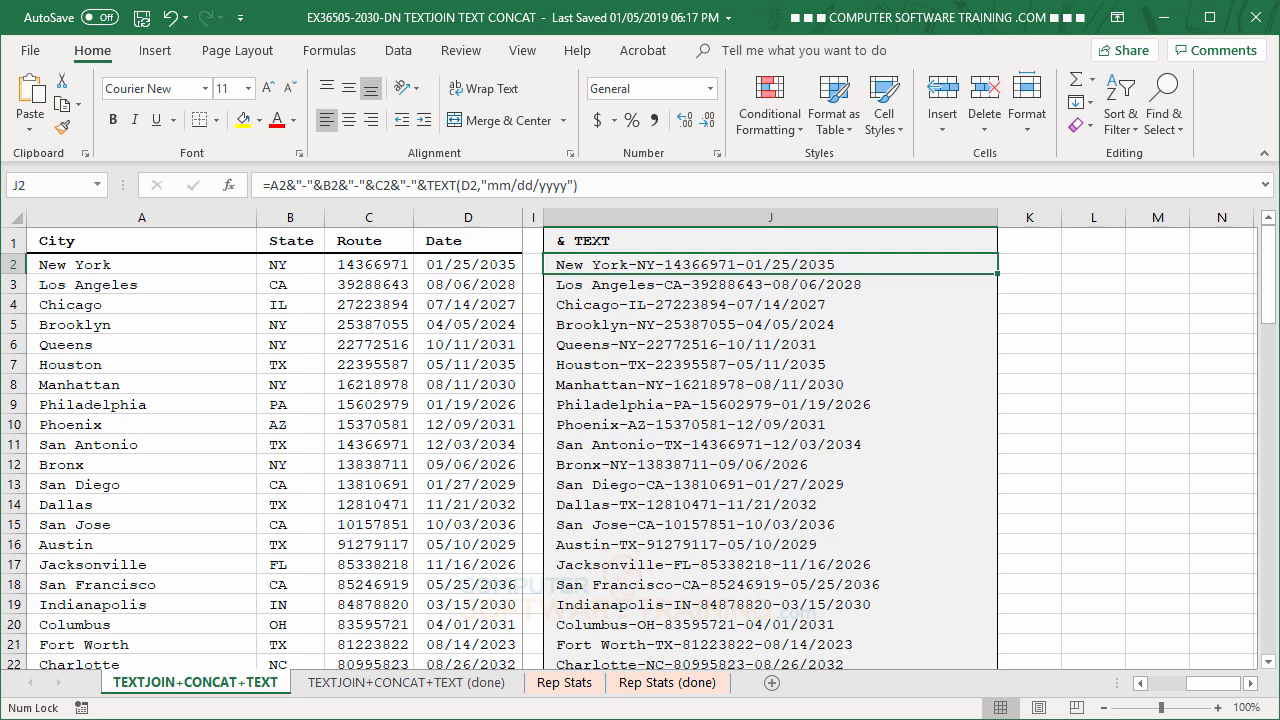
On the Rep Stats sheet, begin the Combined formula in D2 with =TEXT(C2,"#%")
left_click(563, 692)
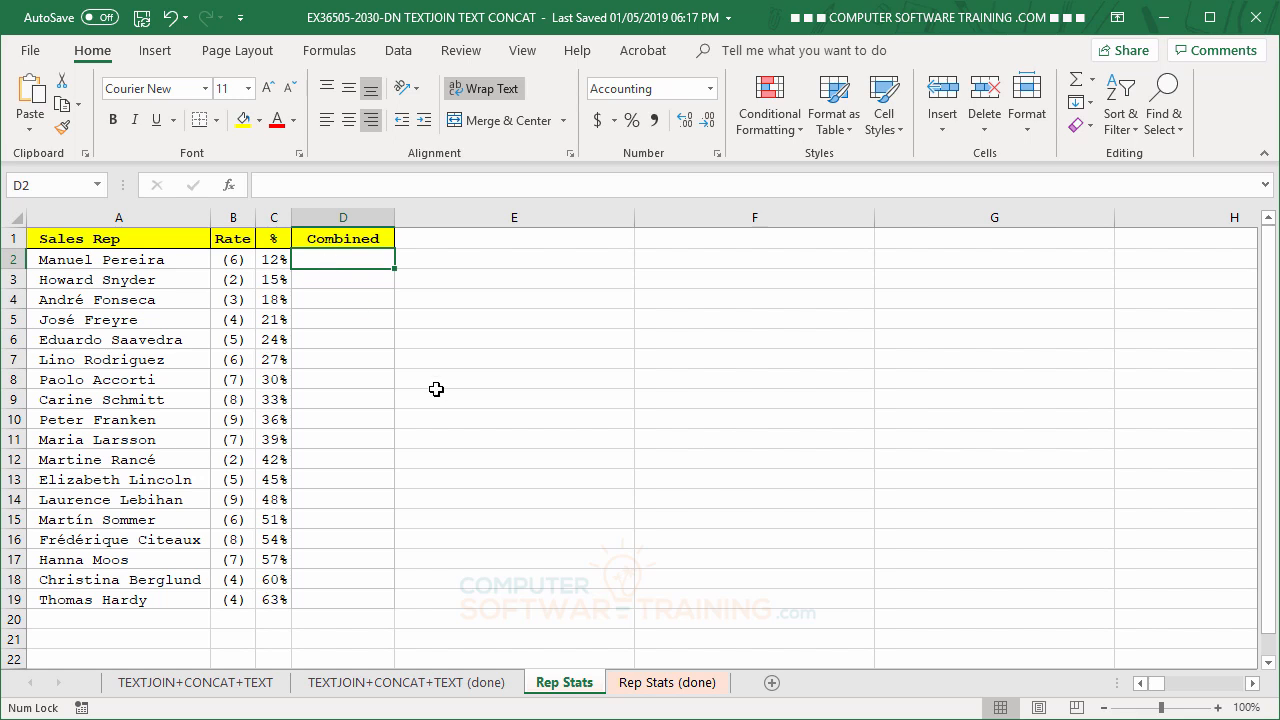
type("=te")
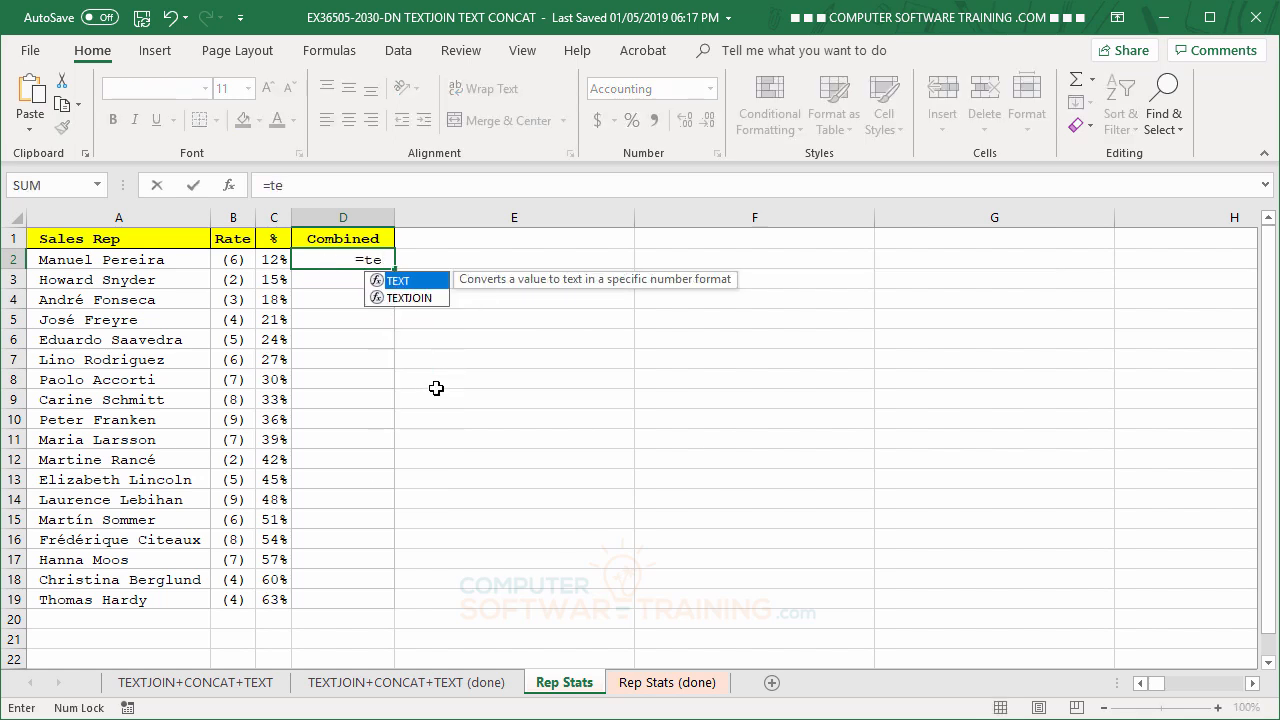
double_click(396, 282)
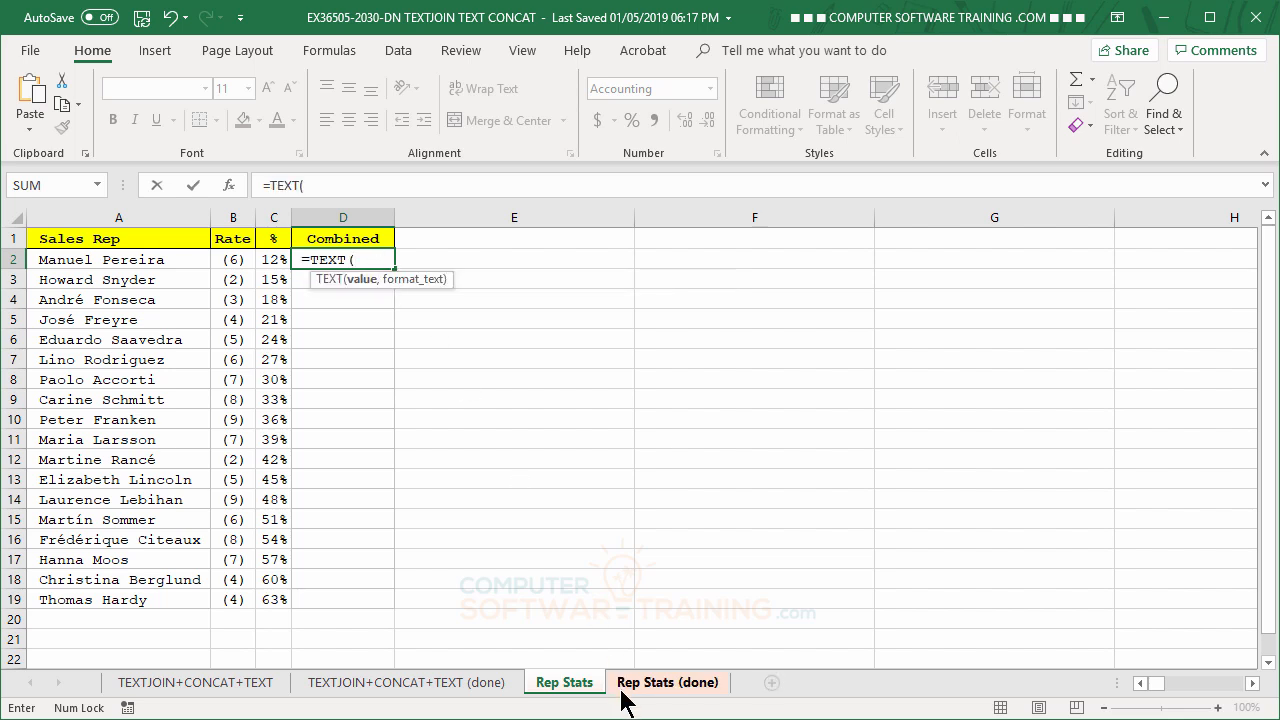
left_click(277, 260)
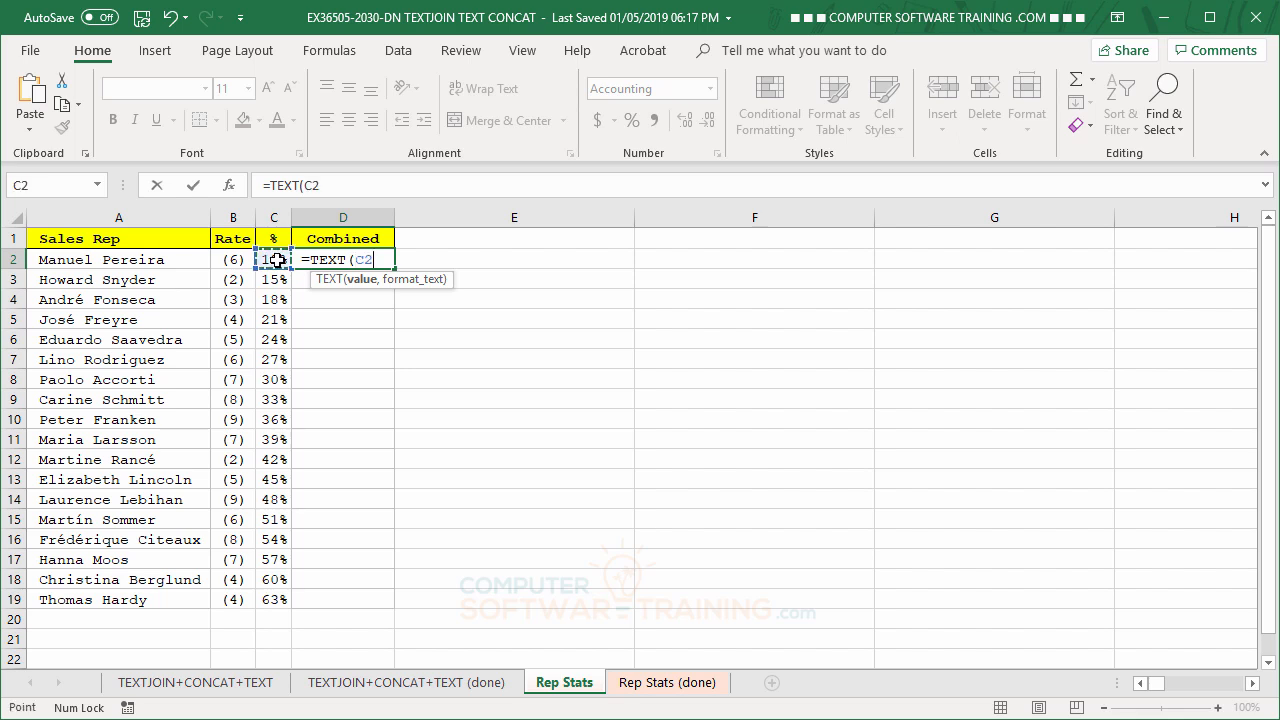
type(",")
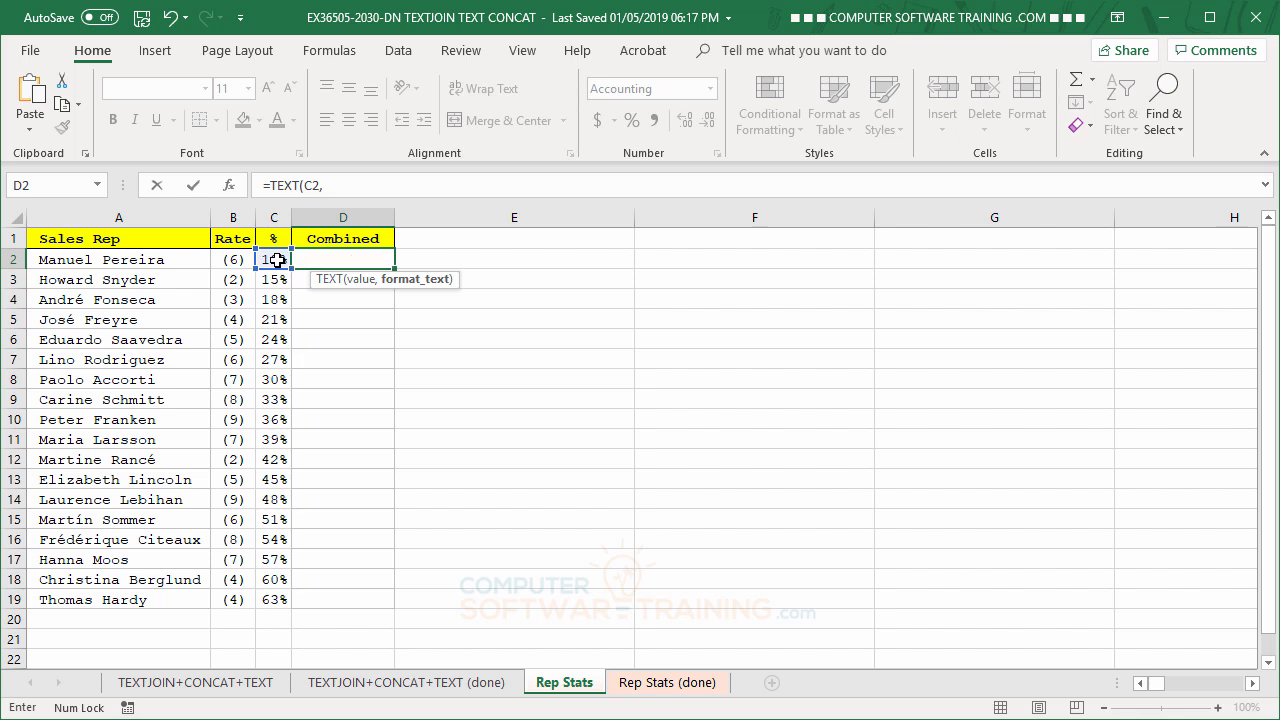
type("\"")
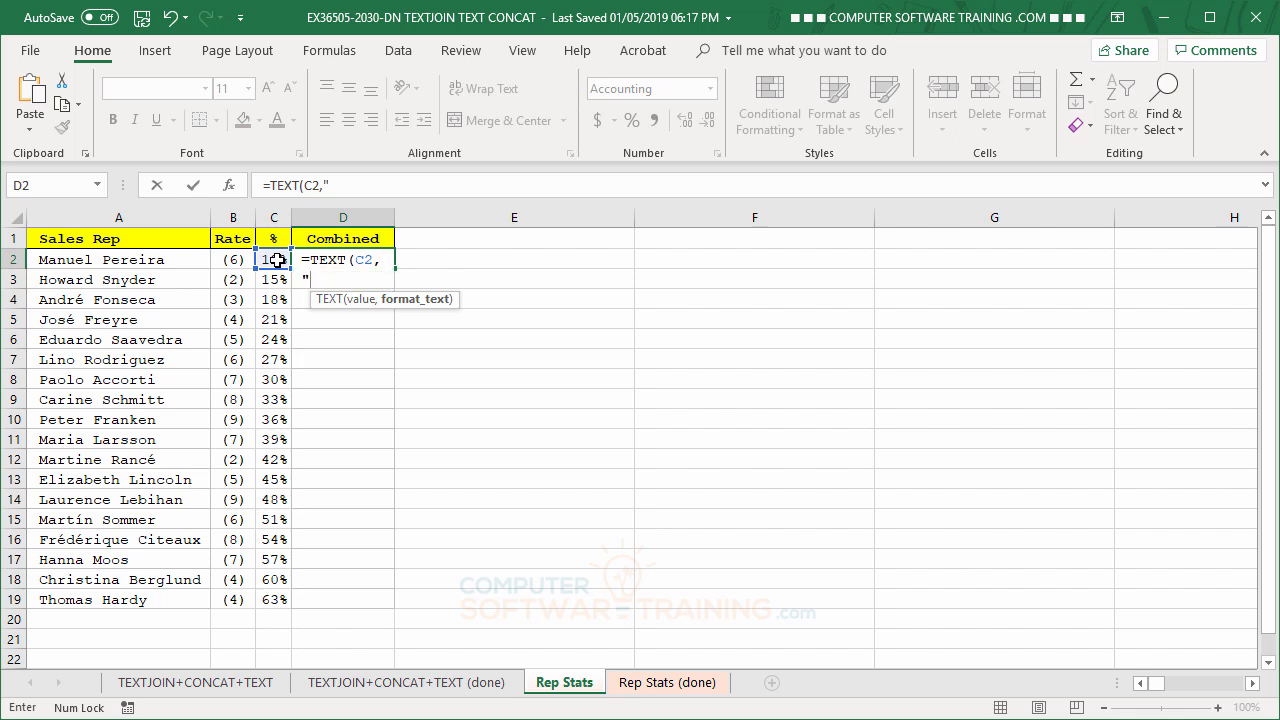
type("#%\"")
type(")")
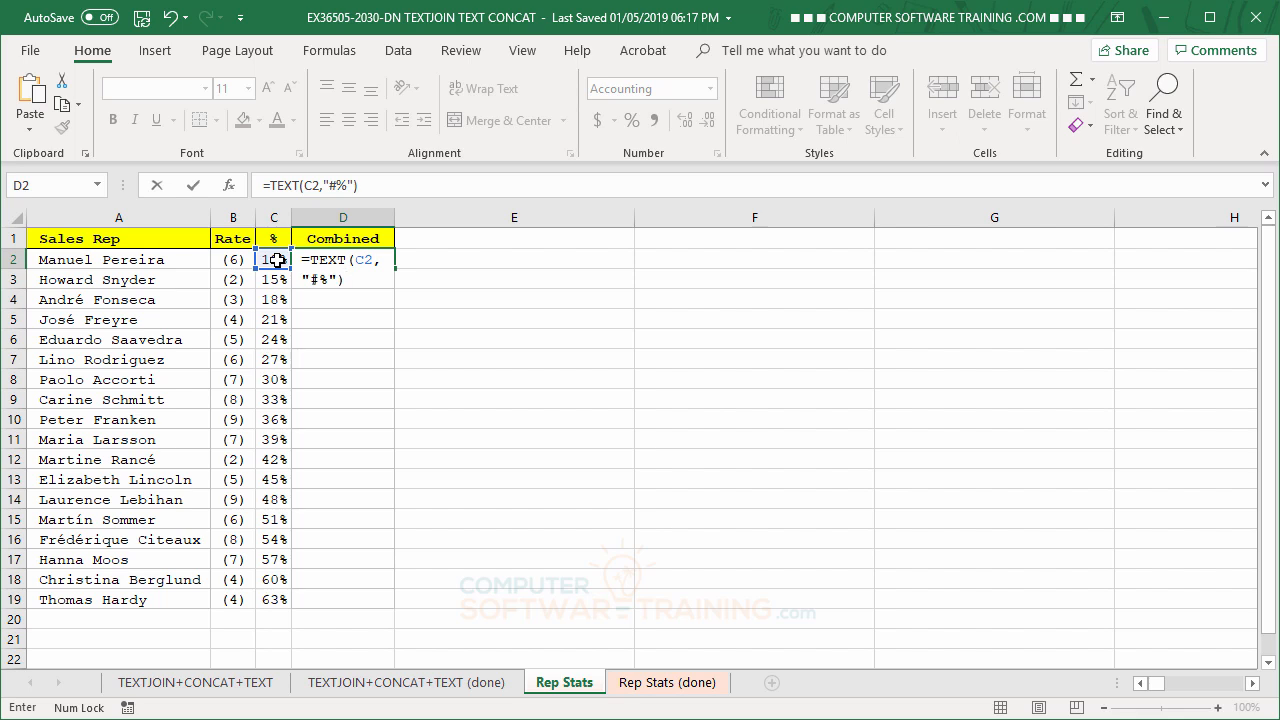
Append &" "&TEXT(B2,"(#)") to the D2 formula to add the rate in parentheses, and enter it
type("&\" \"")
type("&te")
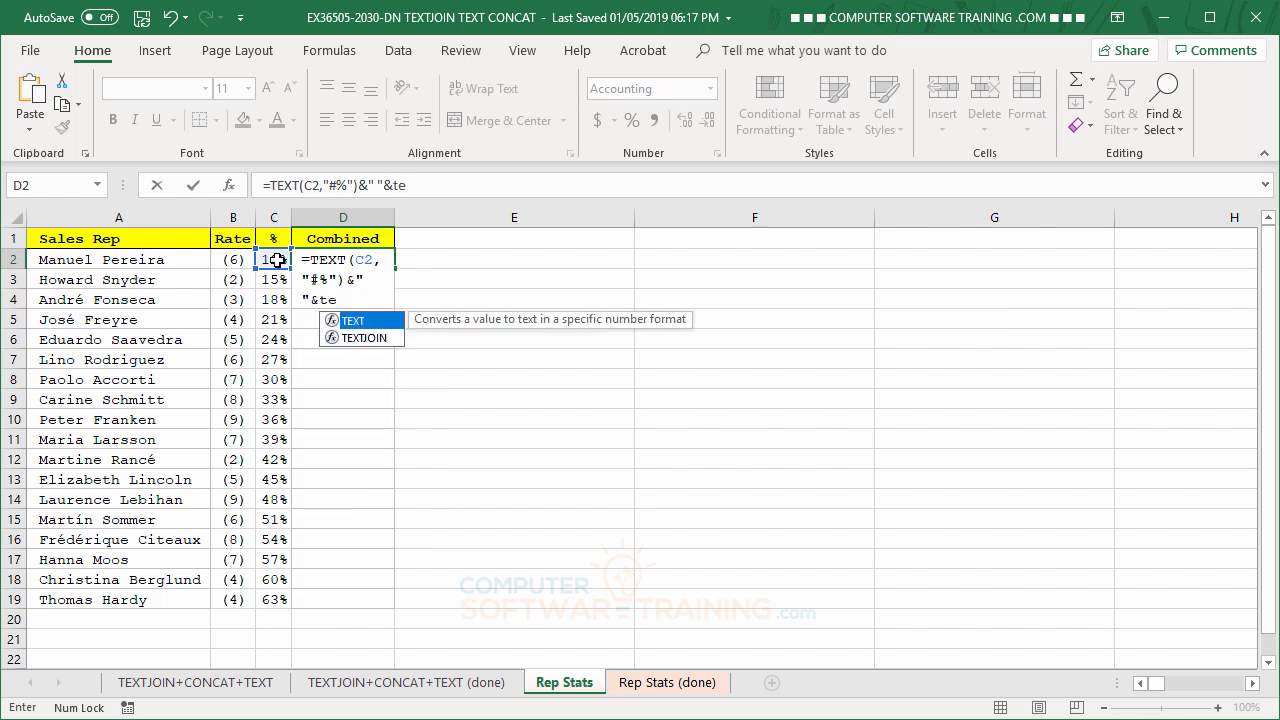
double_click(337, 320)
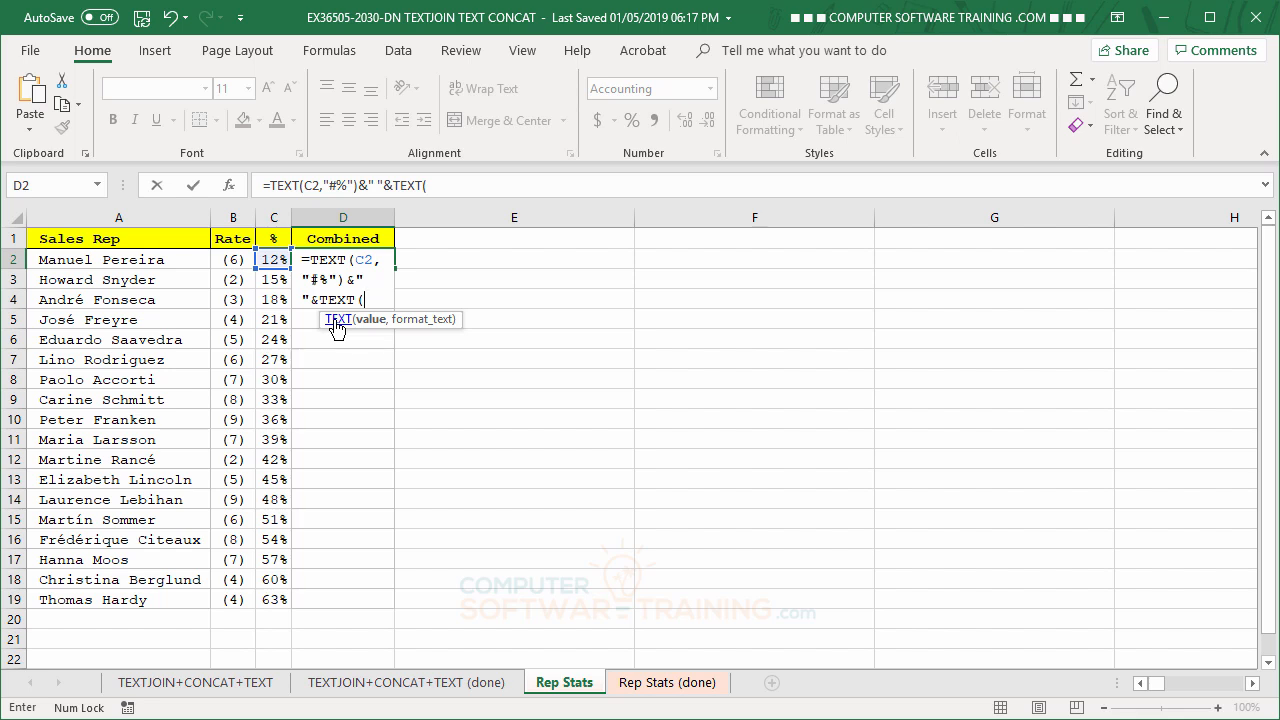
left_click(233, 259)
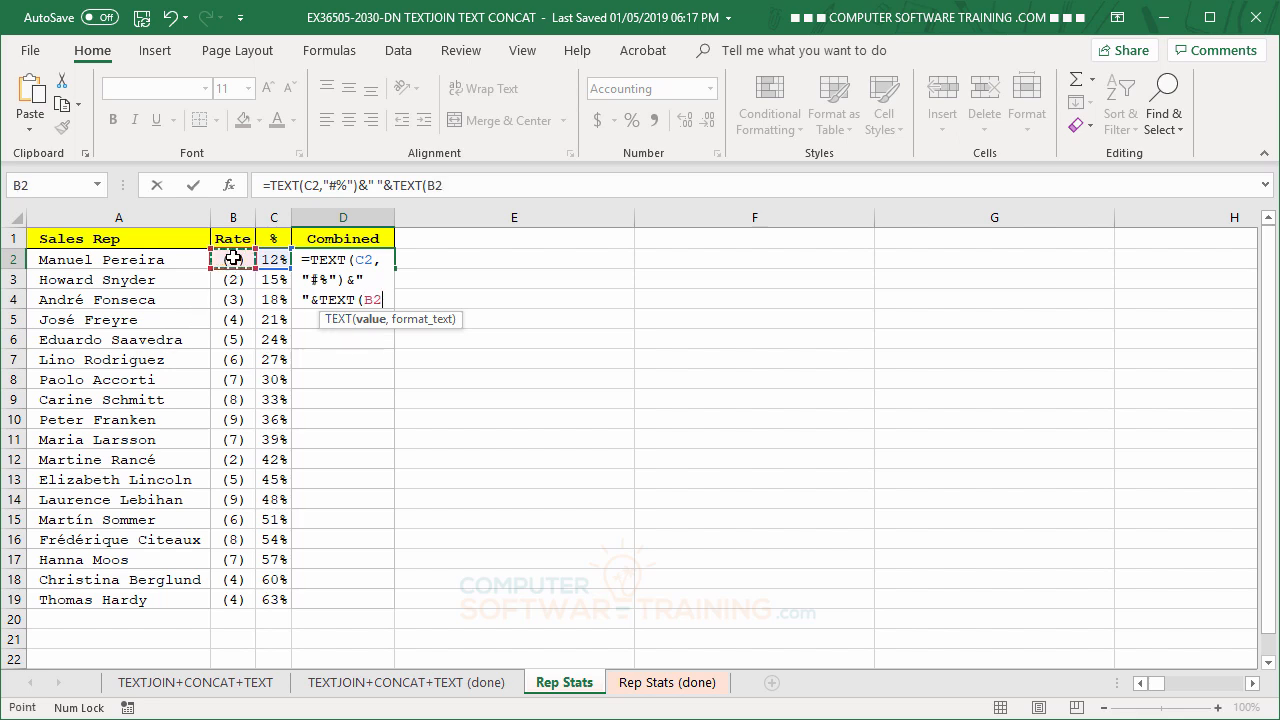
type(",")
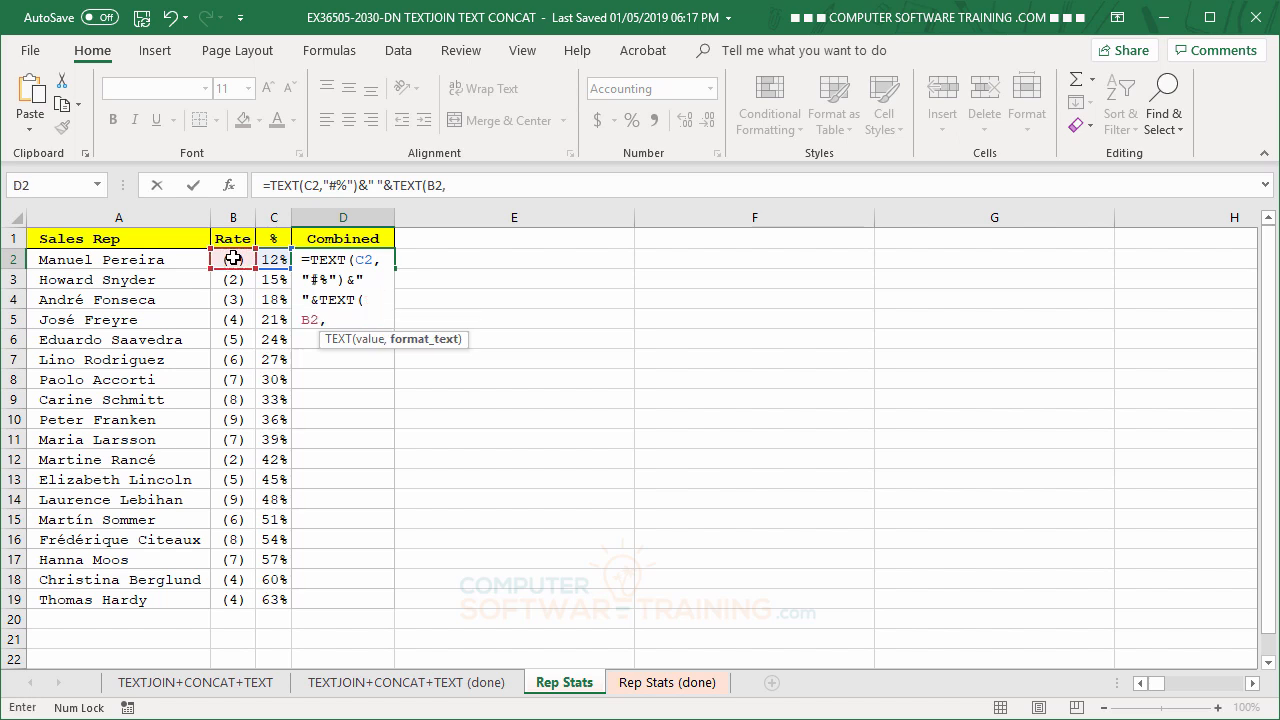
type("\"")
type("(#")
type("\")")
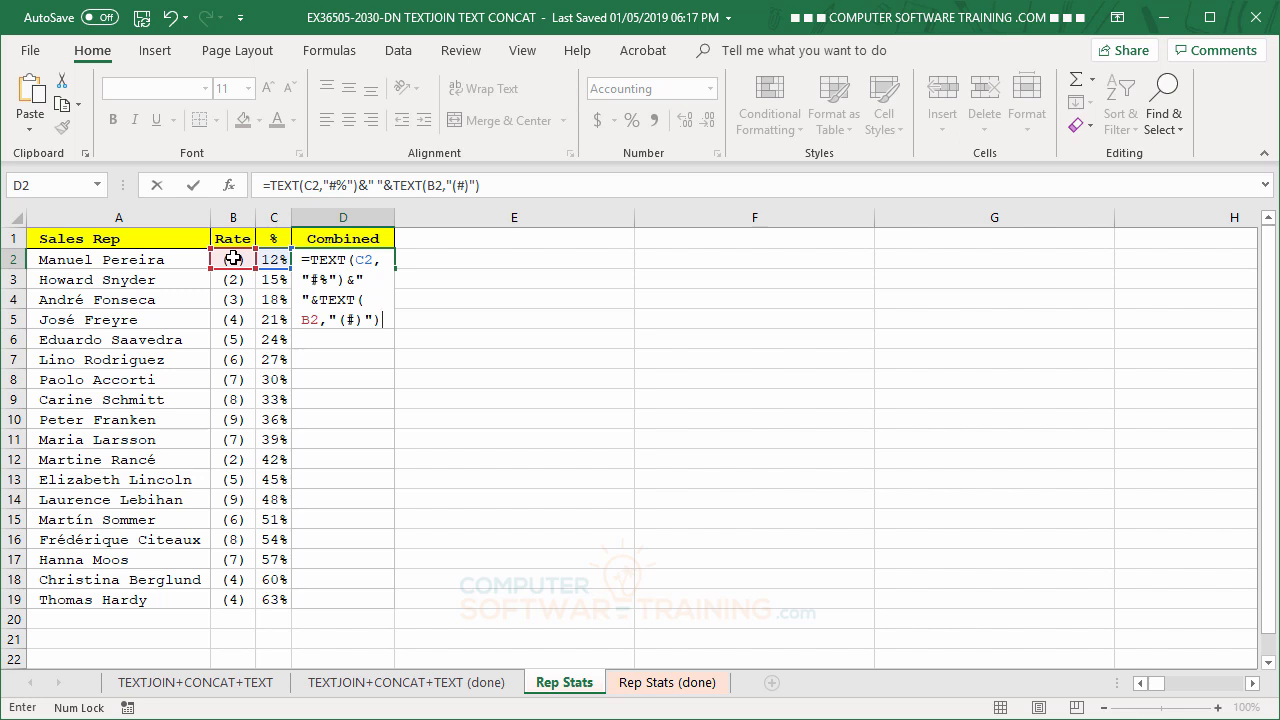
key("Return")
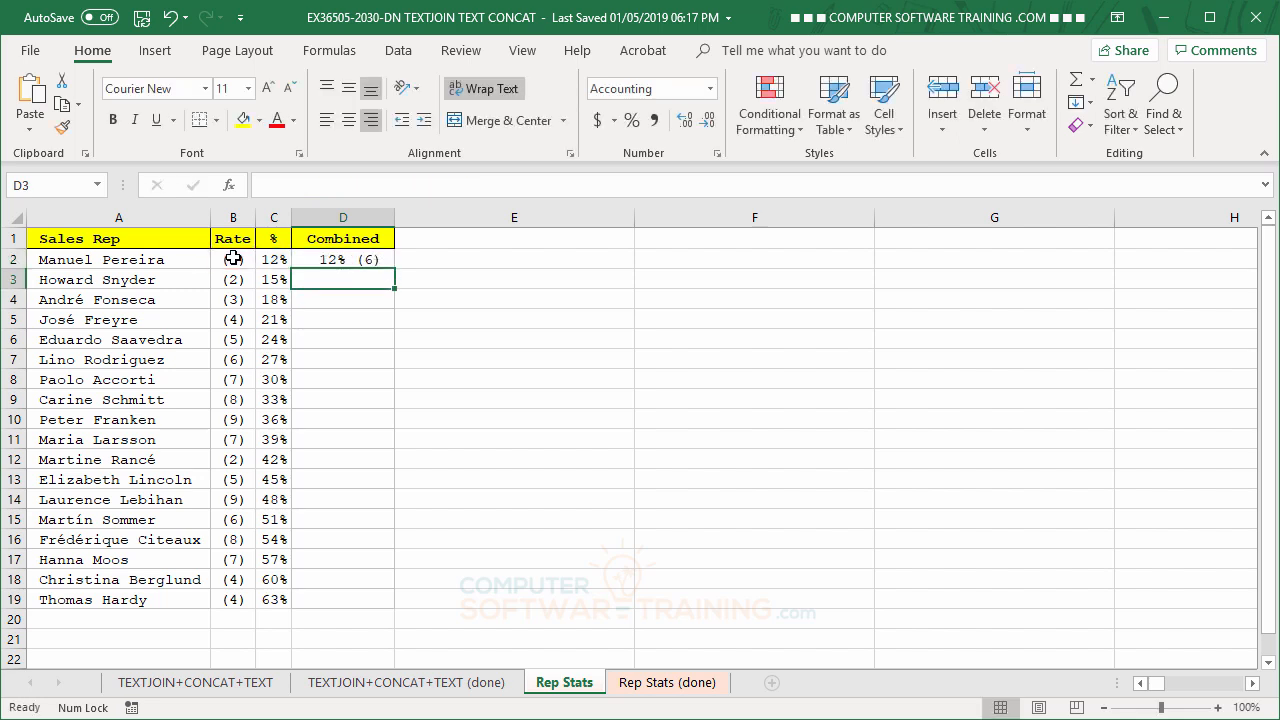
Fill the Combined formula from D2 down to row 19 and deselect the range
left_click(332, 261)
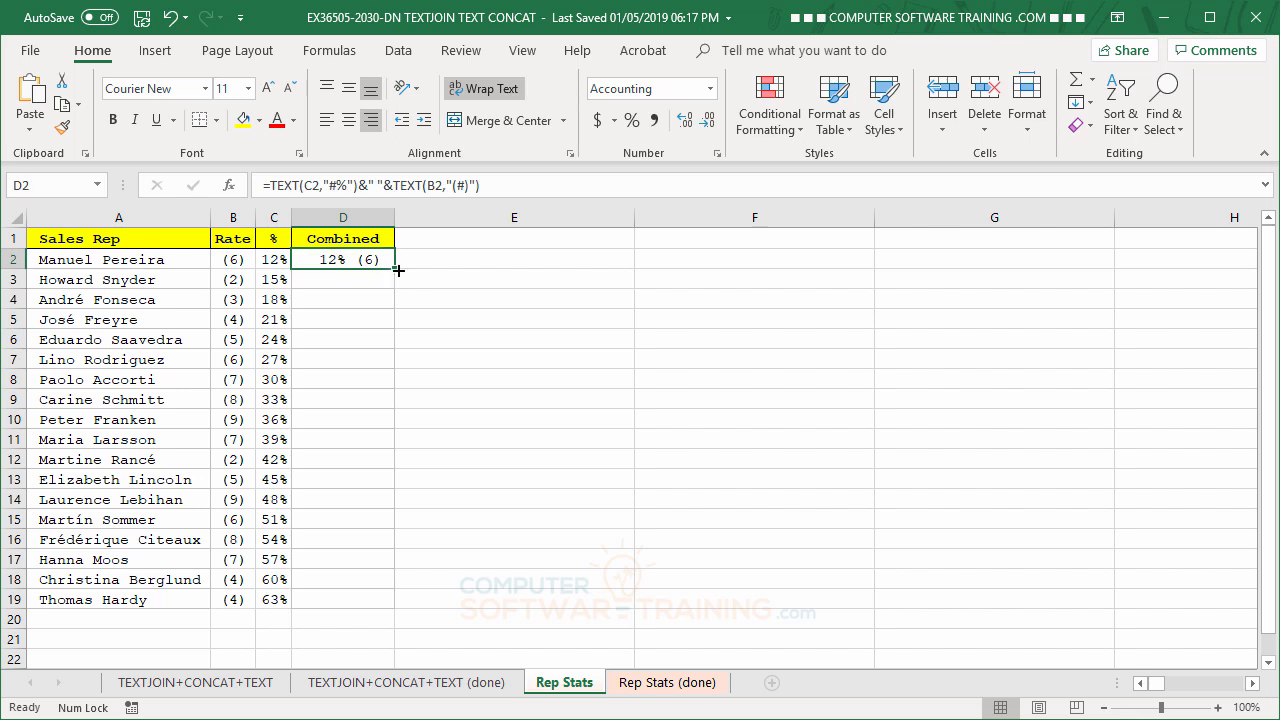
double_click(394, 268)
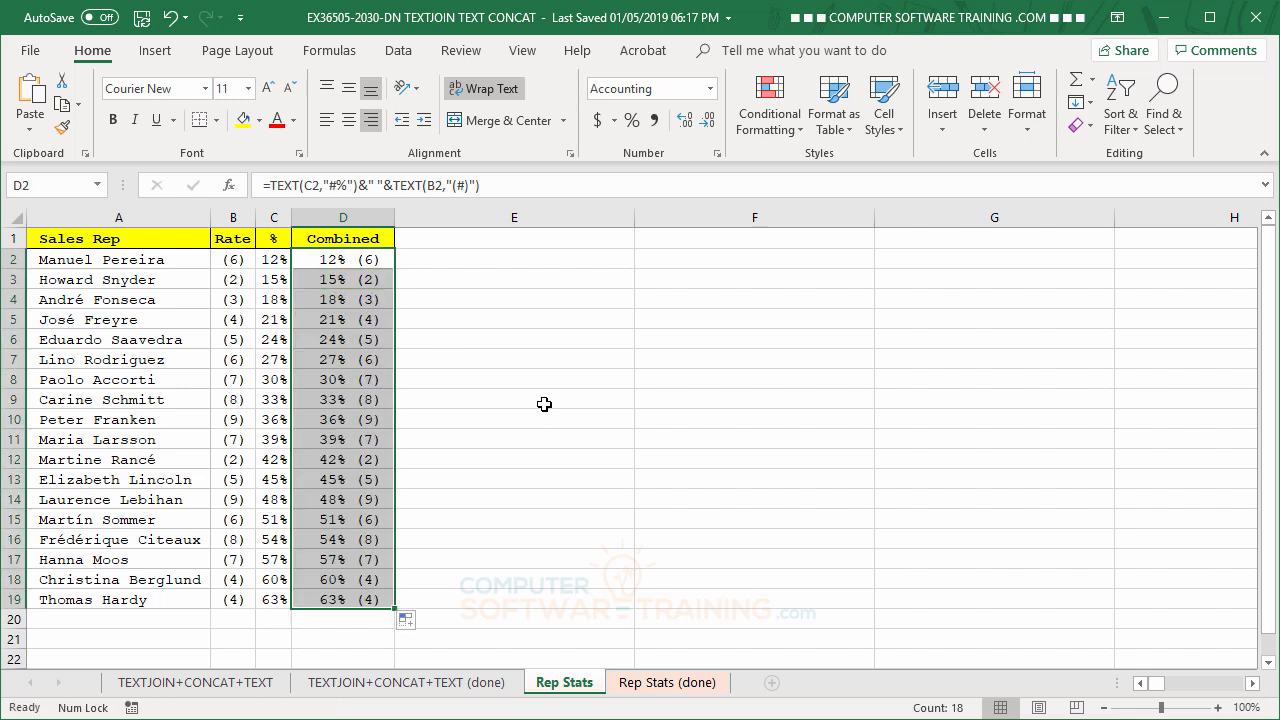
left_click(514, 362)
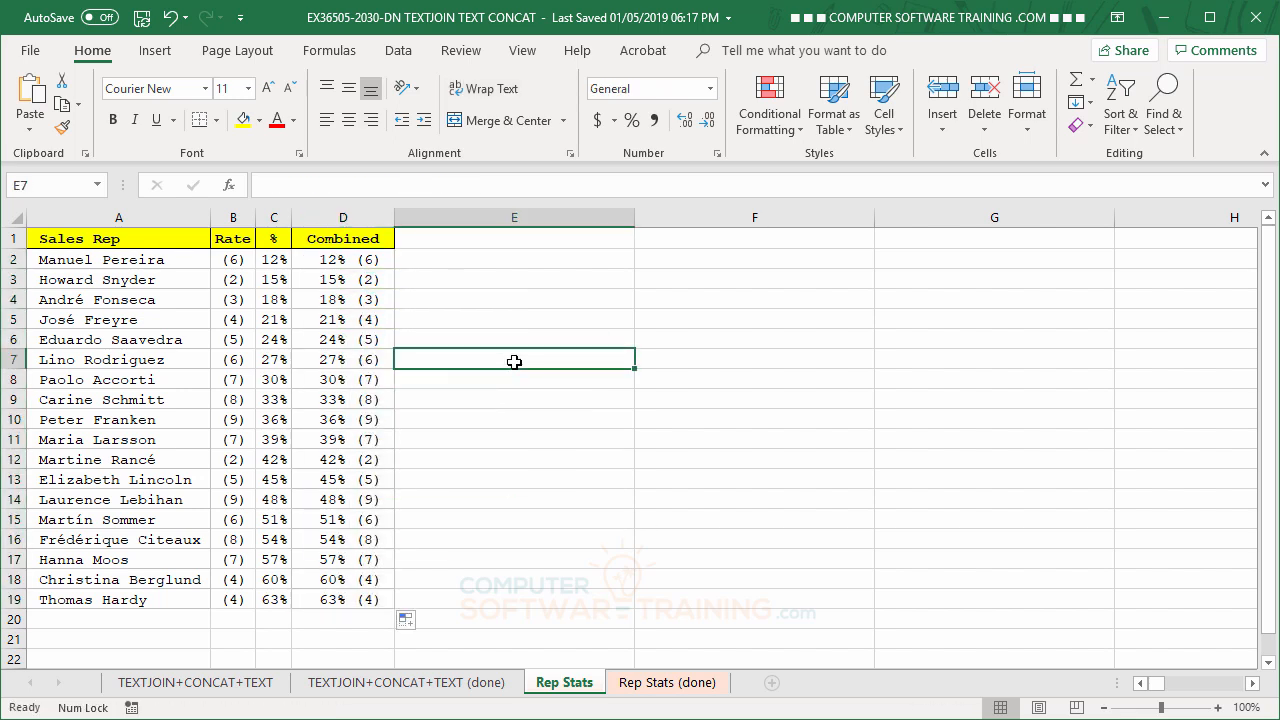